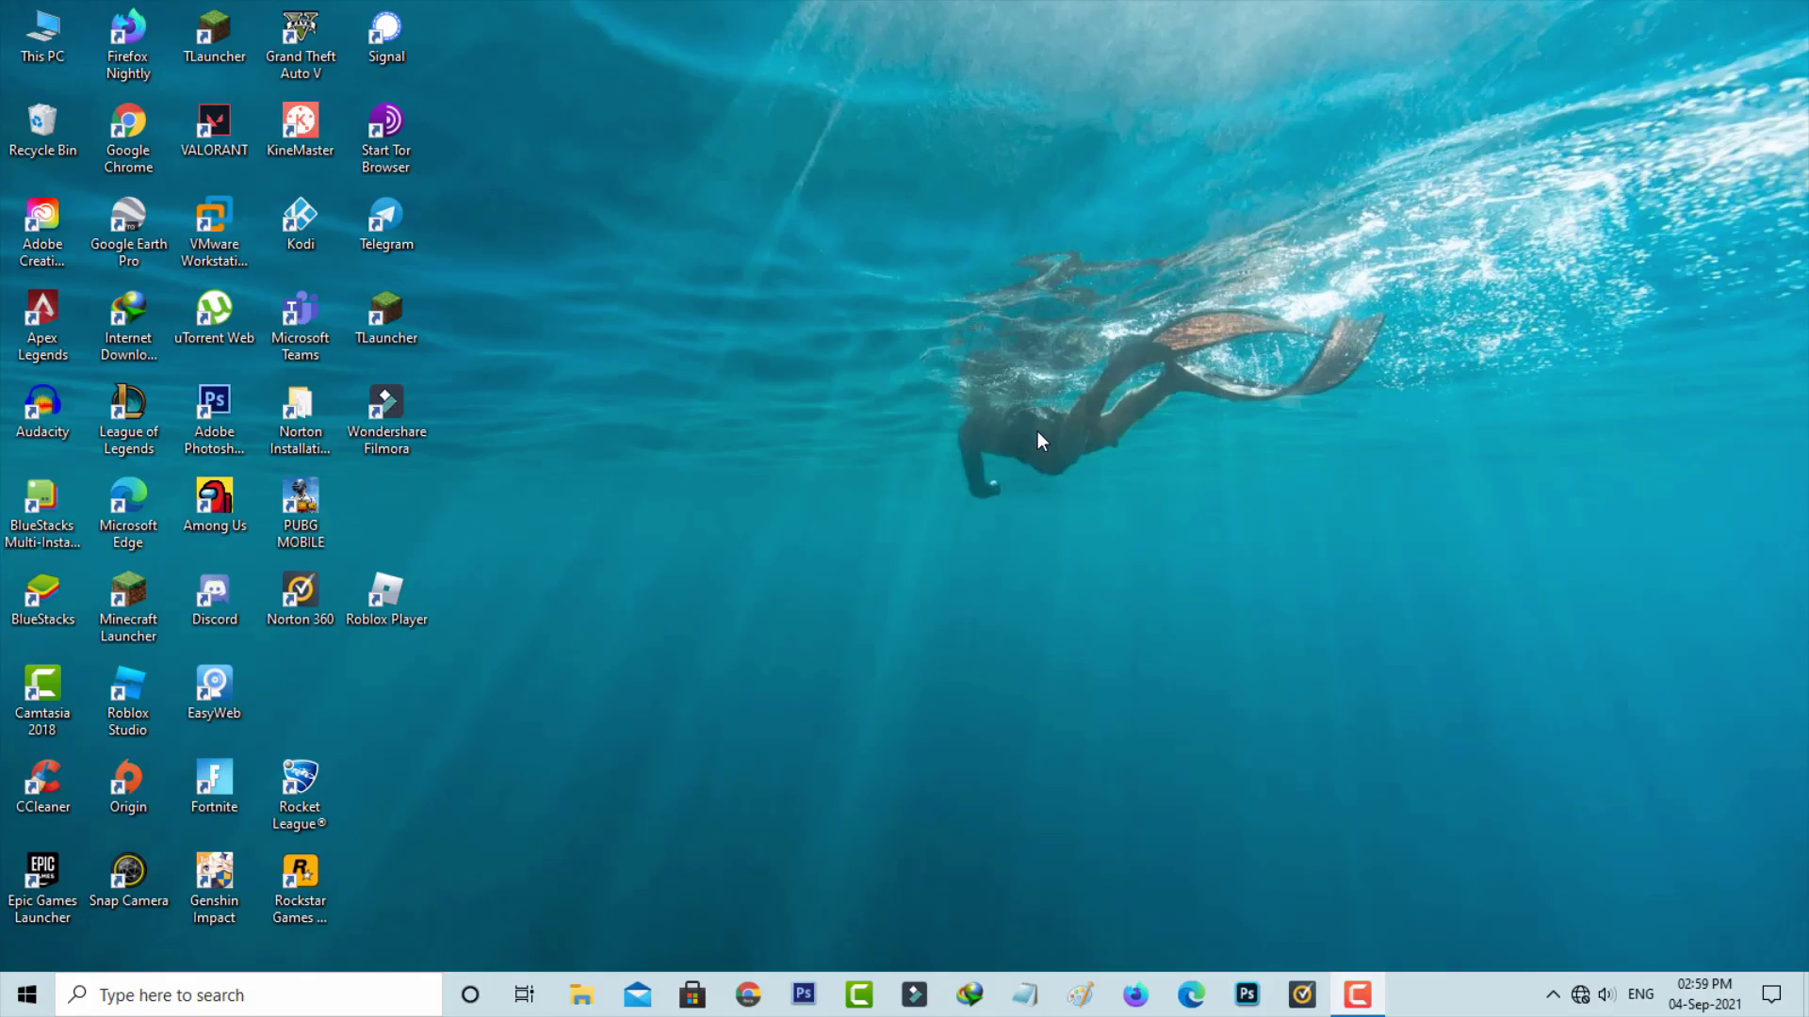
Step: Reach Control Panel's Installed Updates list via Programs and Features
key("super")
type("con")
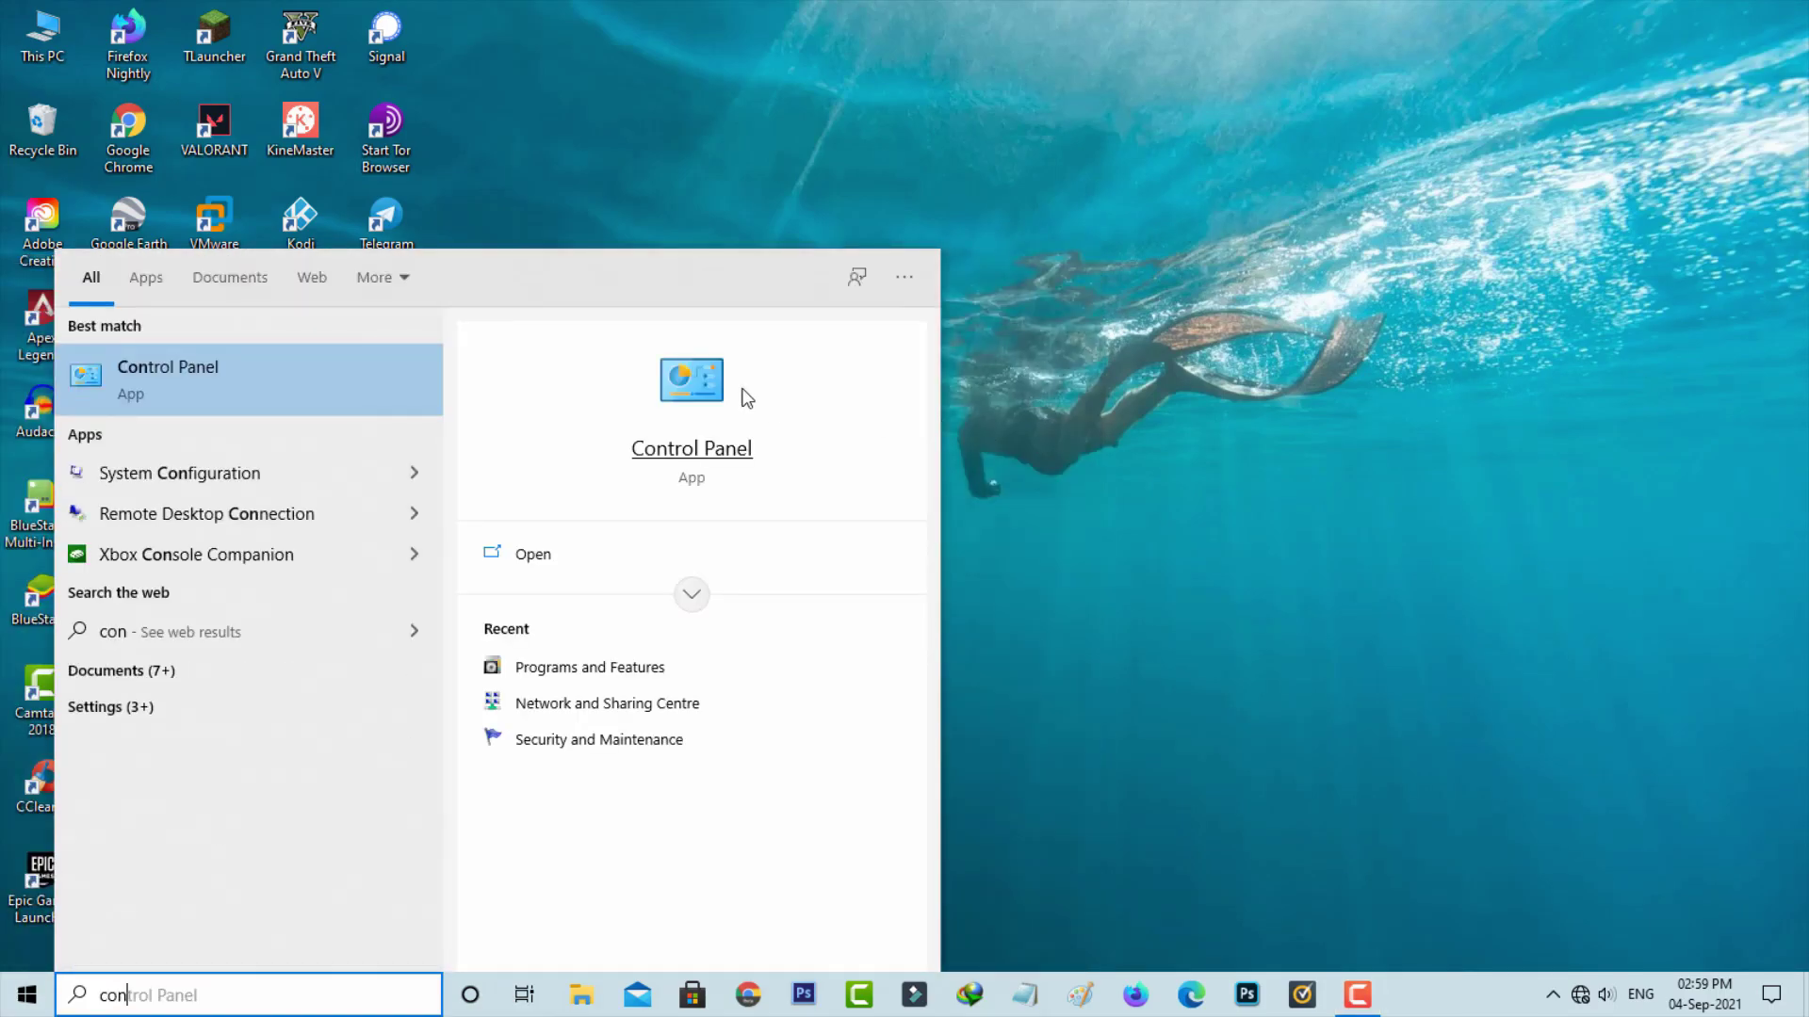
left_click(218, 385)
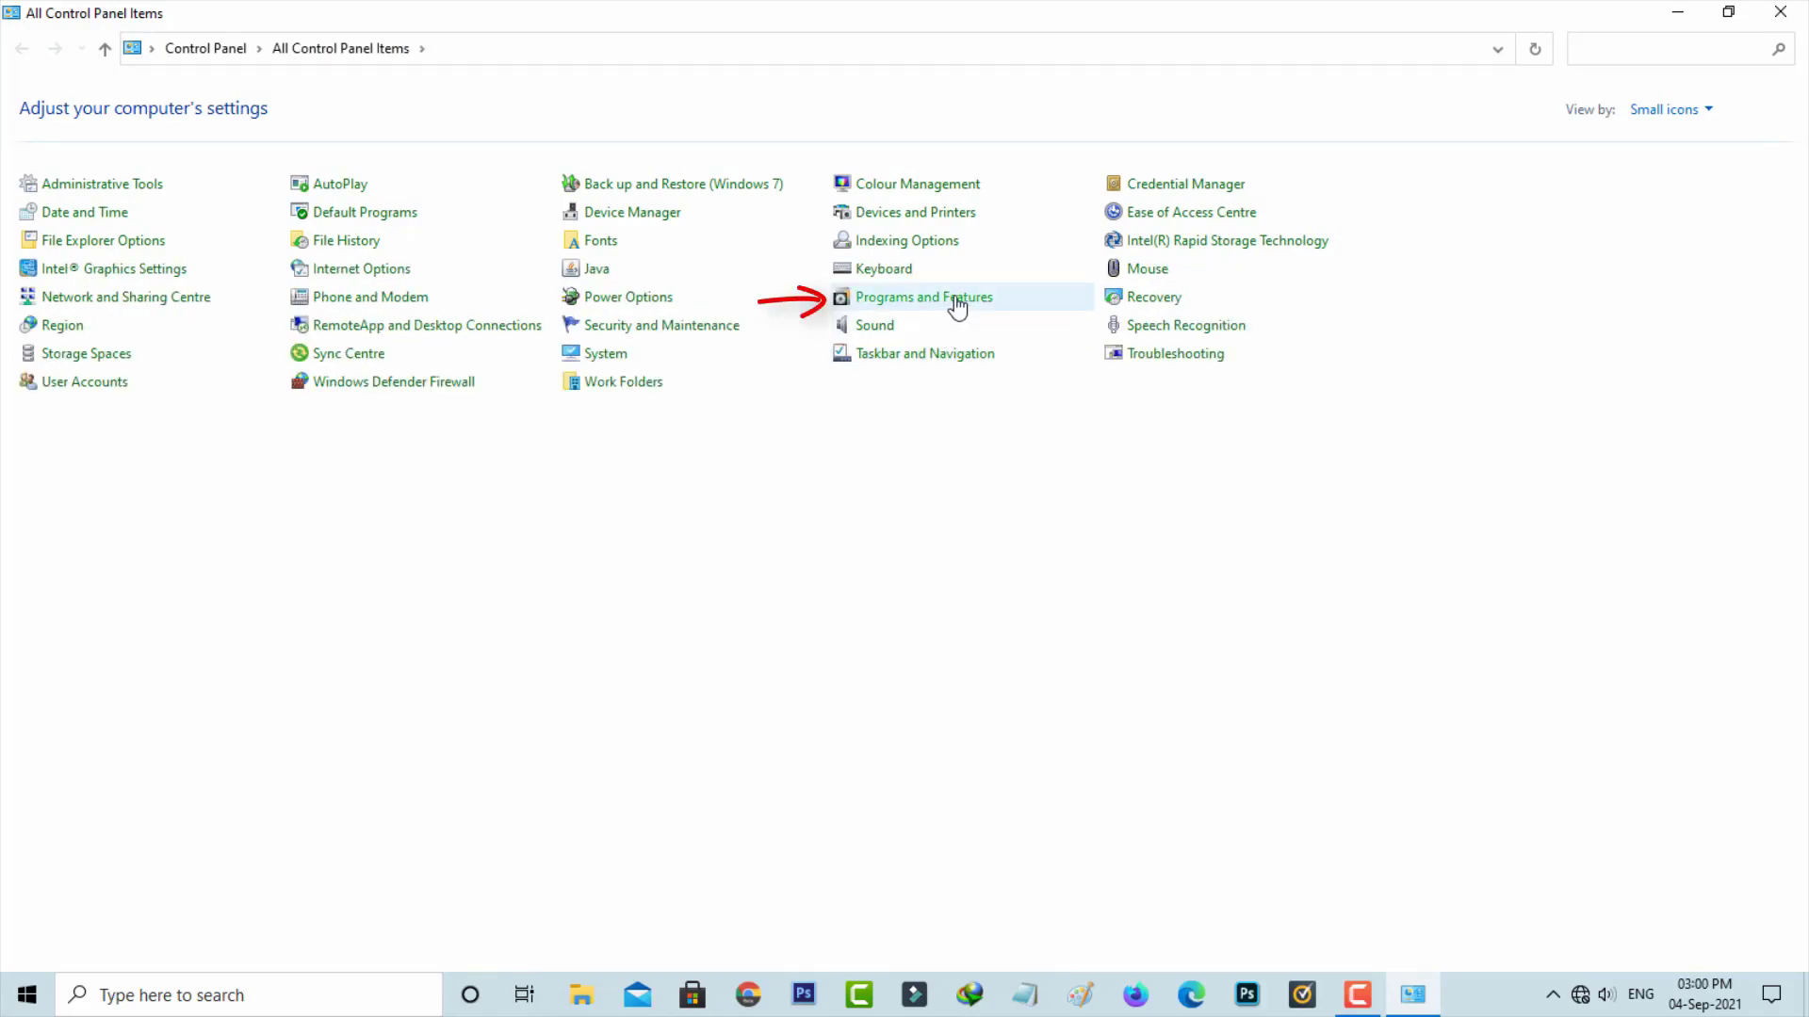
left_click(958, 308)
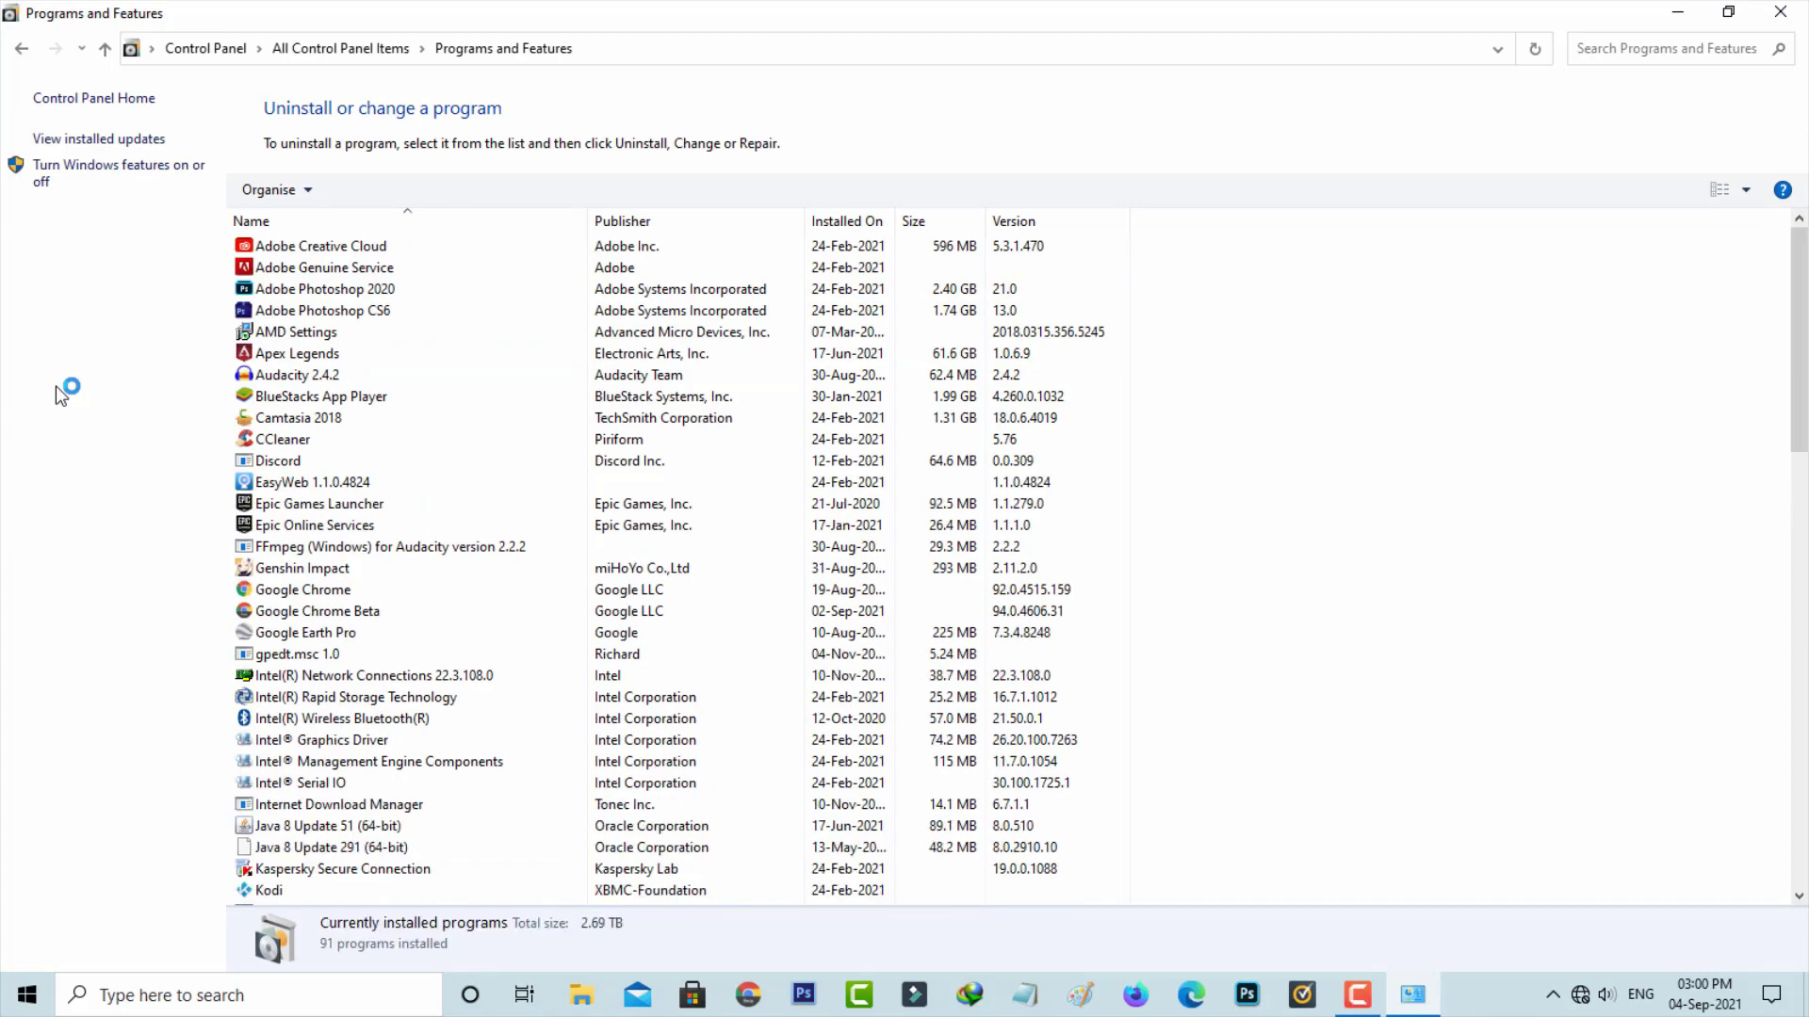
left_click(146, 142)
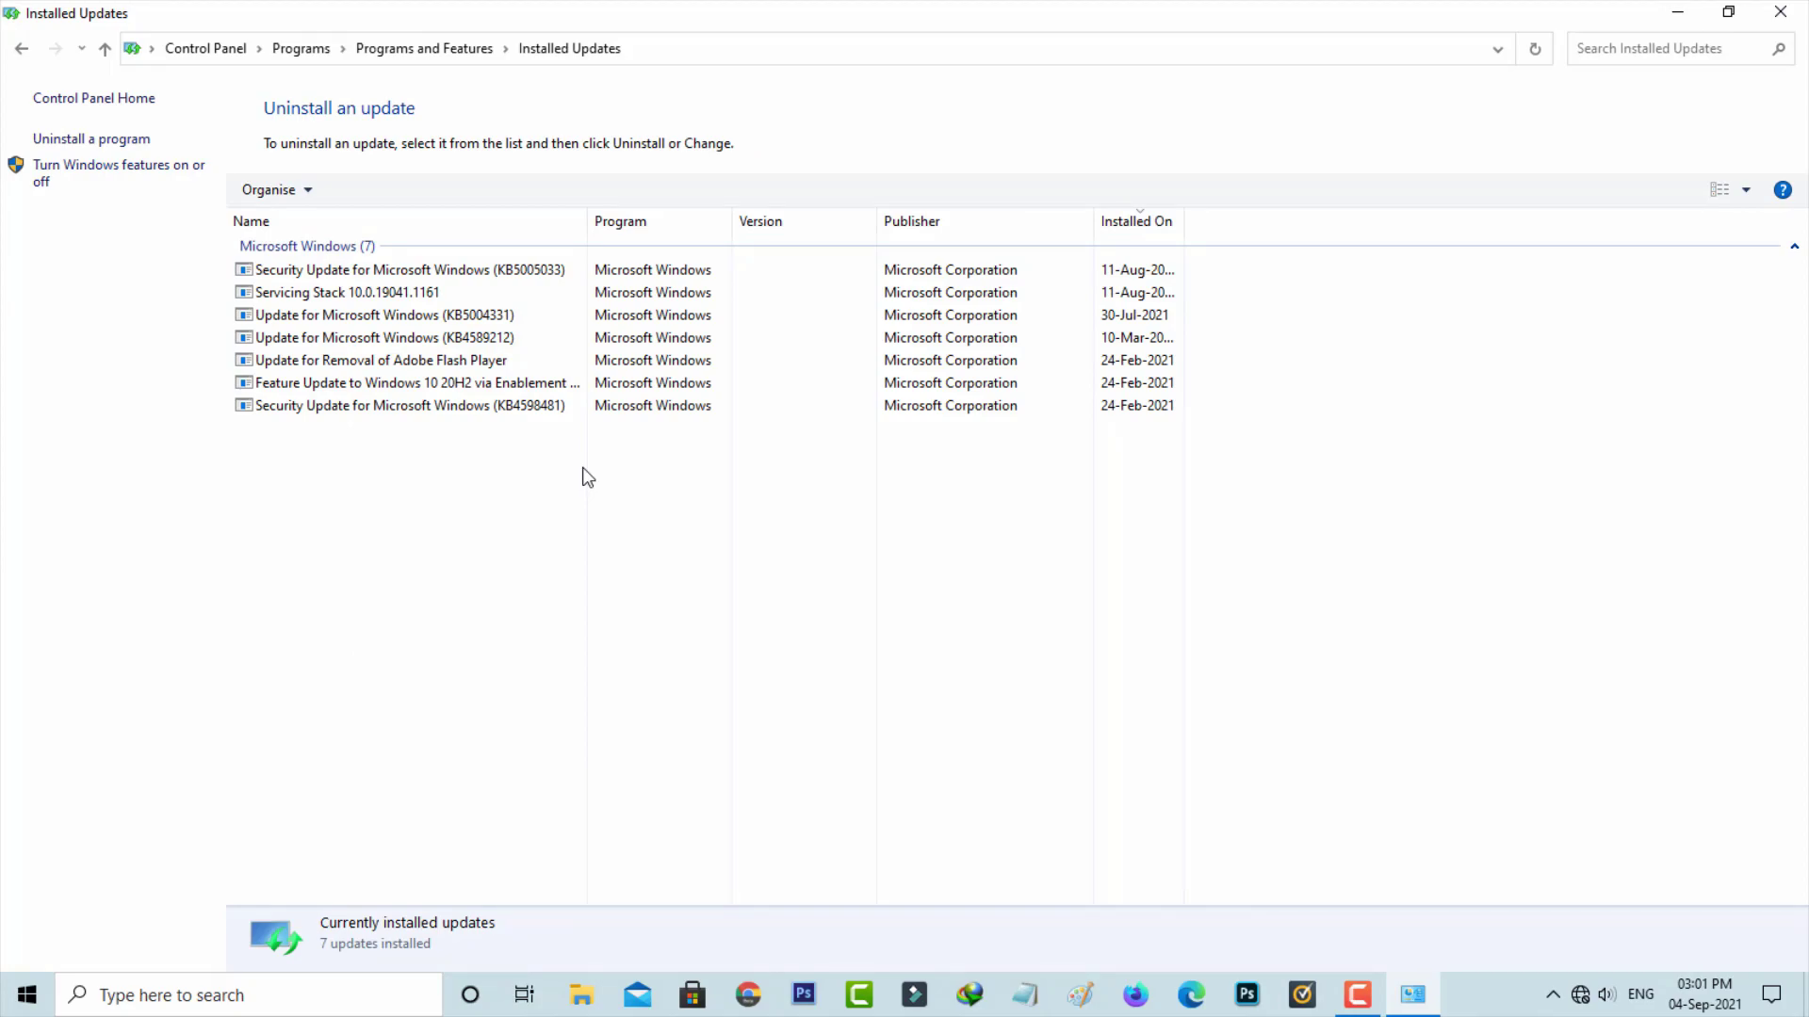
Step: Inspect the Feature Update to Windows 10 20H2 entry's actions without uninstalling it
right_click(528, 391)
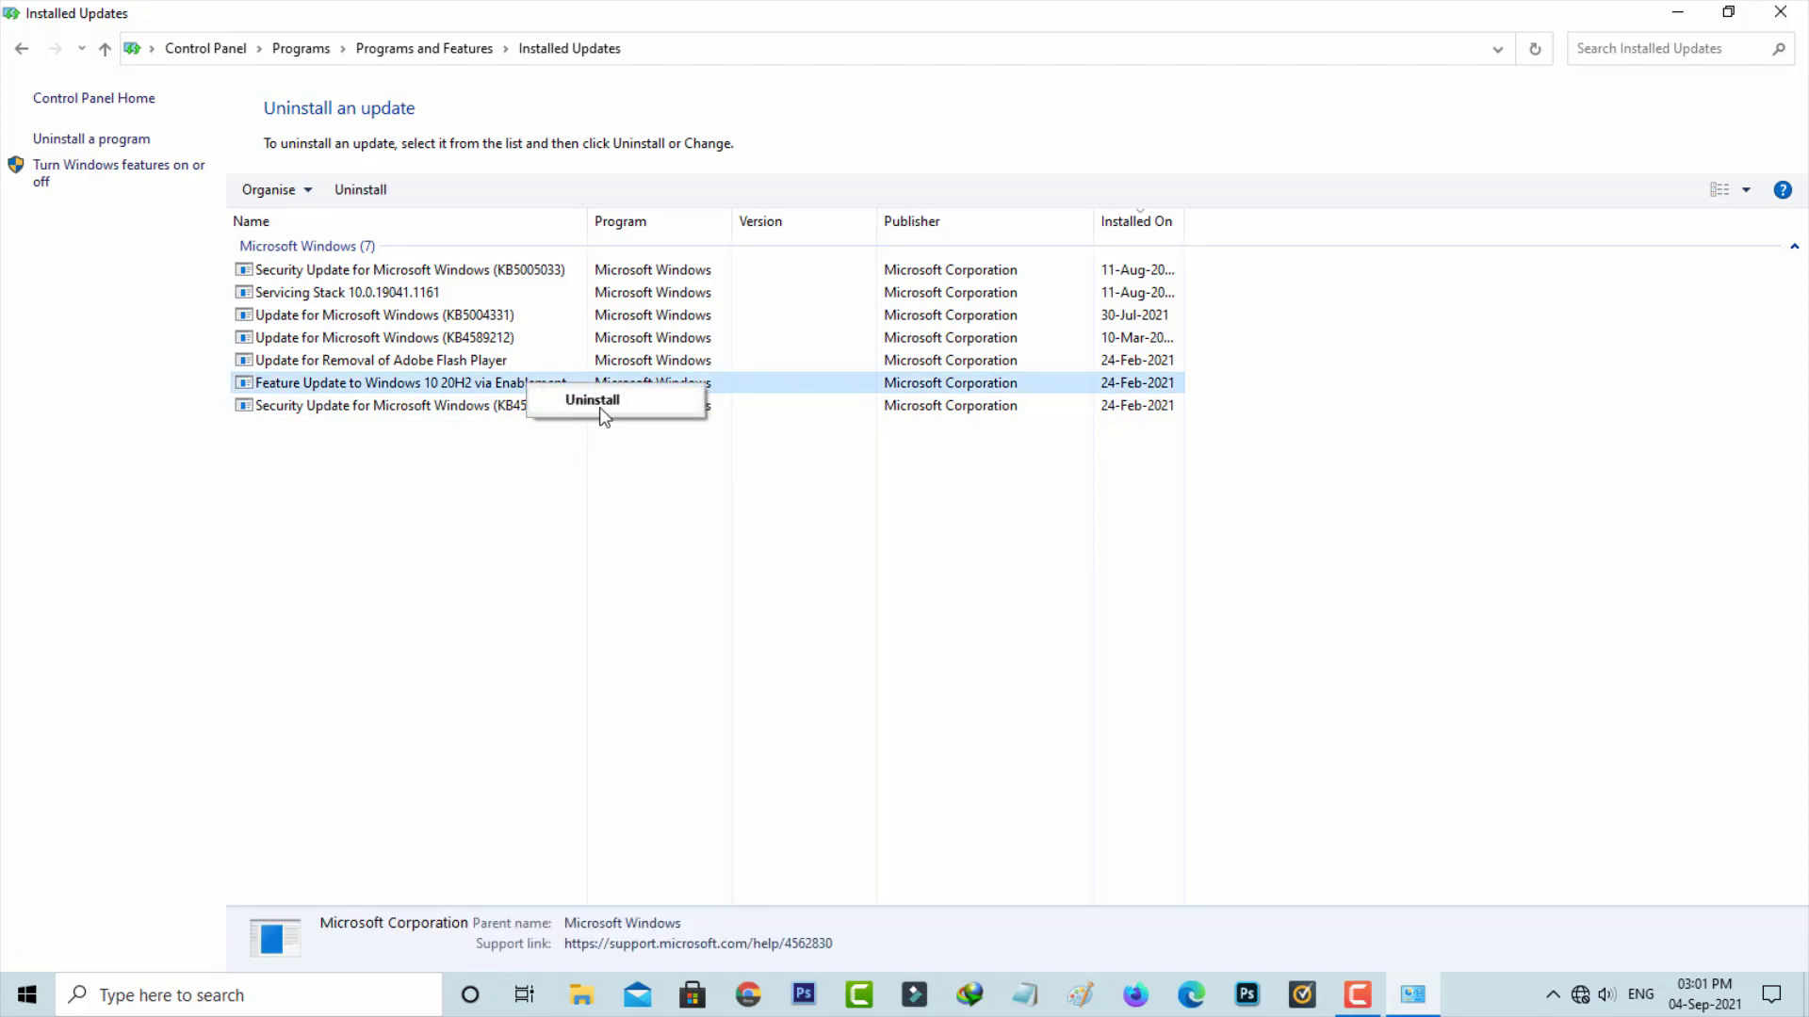
left_click(1396, 410)
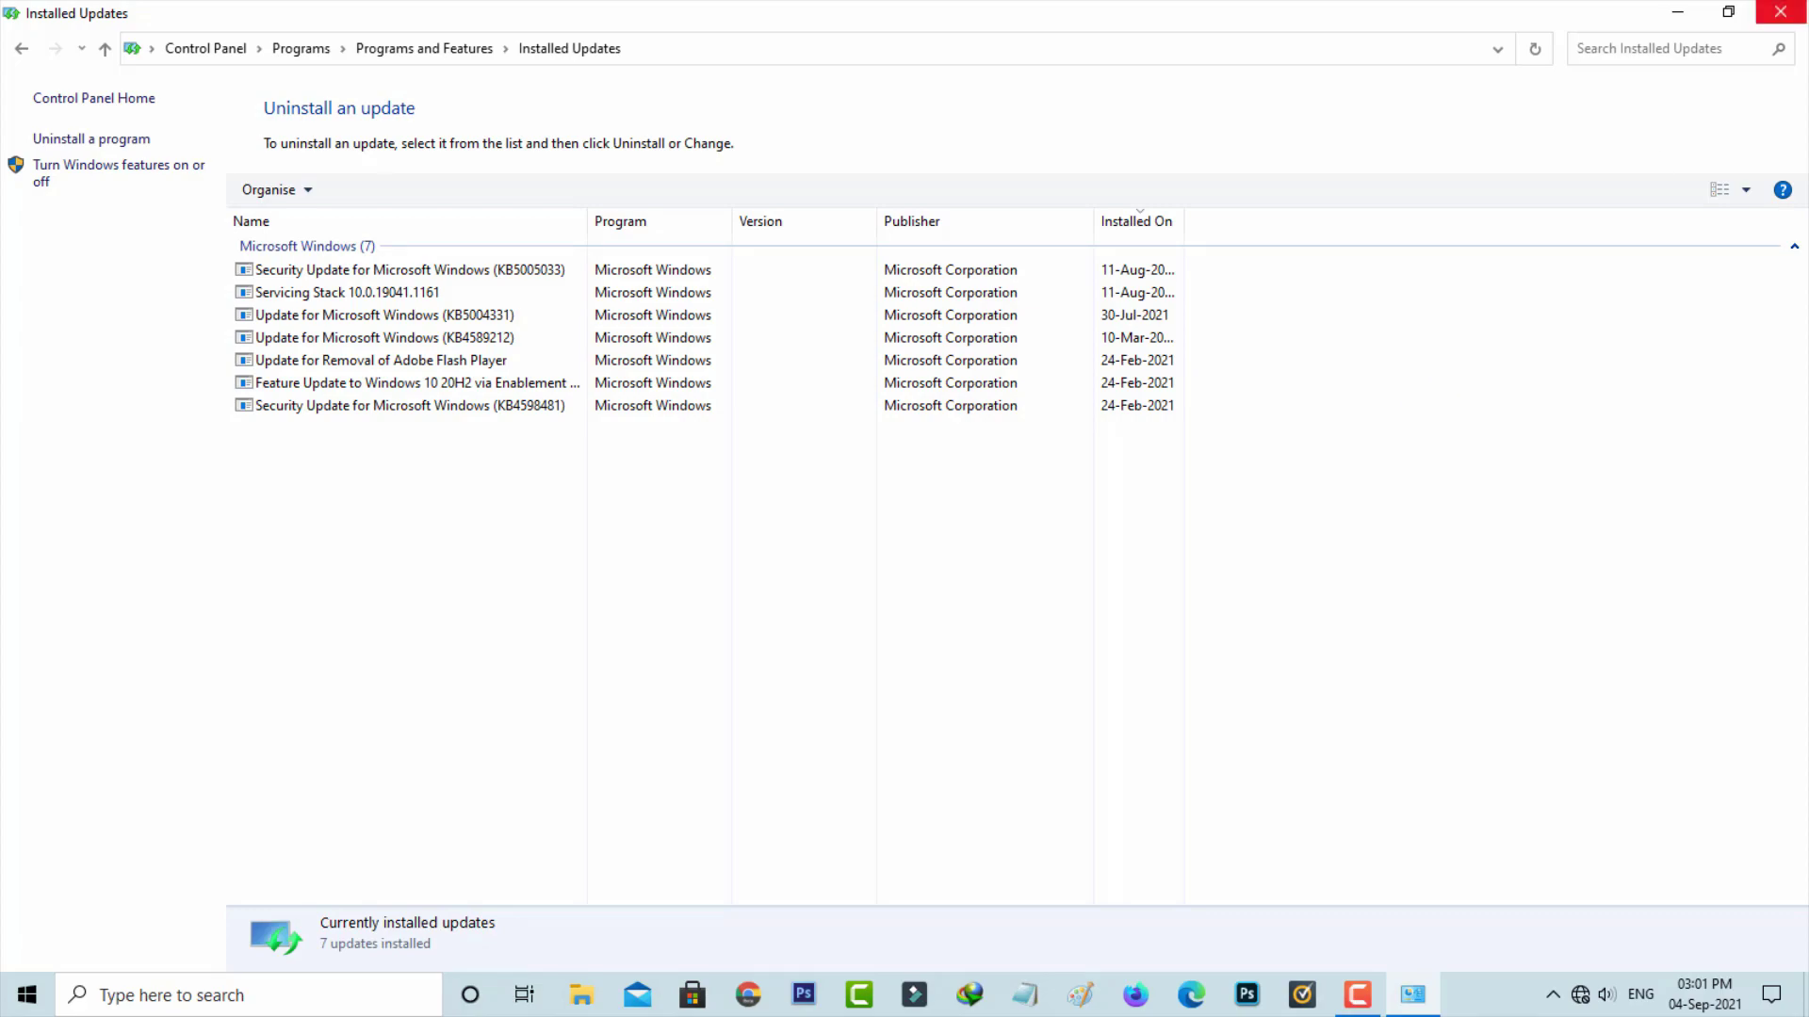
Step: Leave Installed Updates and launch the Services list via services.msc
left_click(1780, 12)
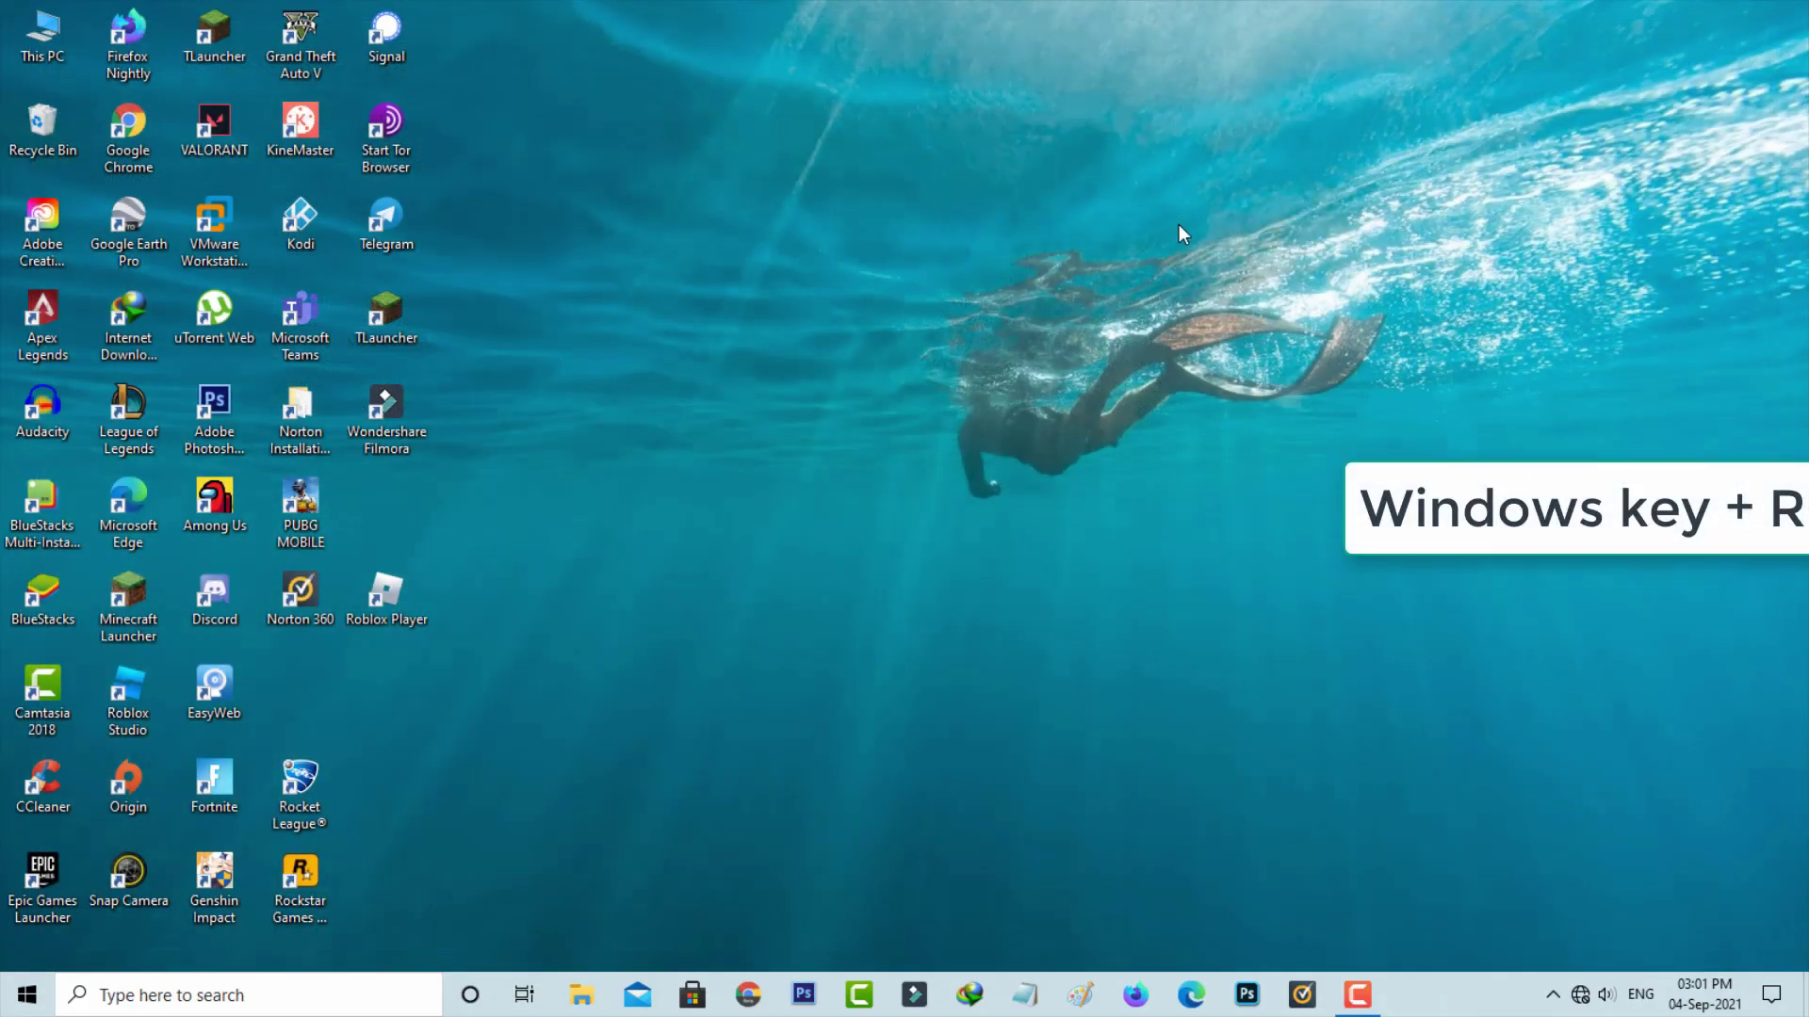
key("super+r")
type("services.msc")
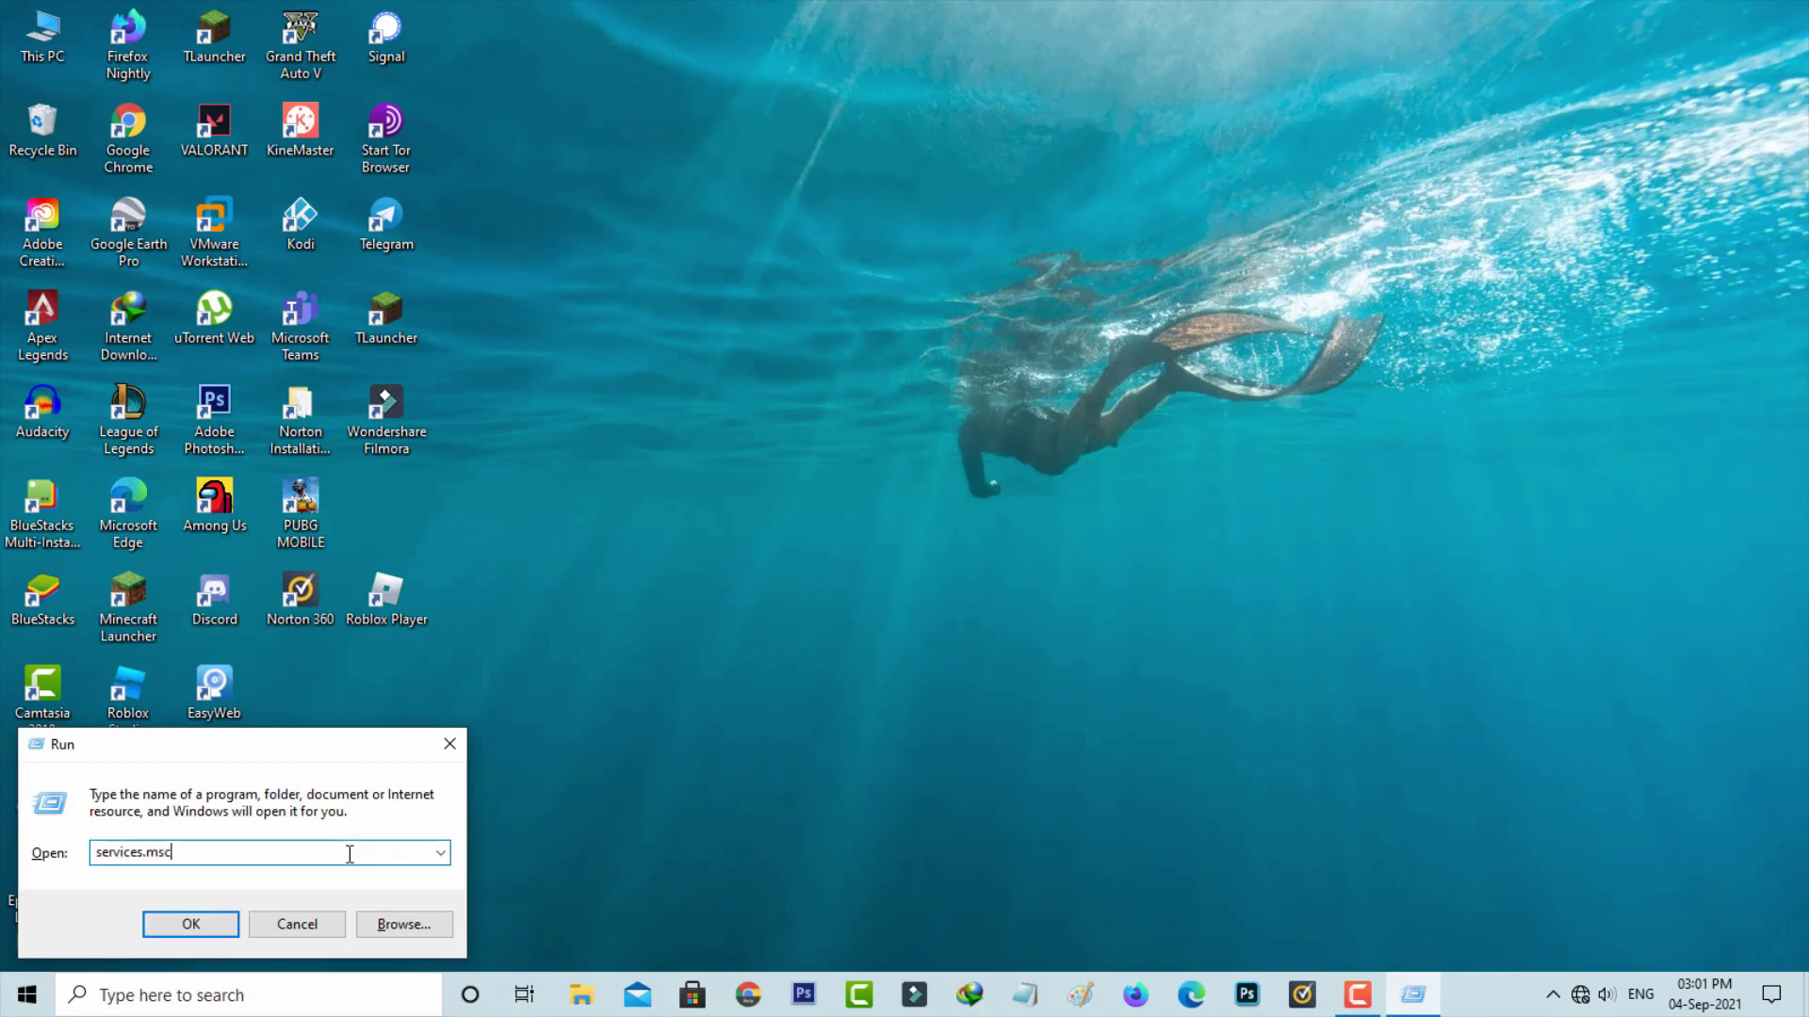
key("Return")
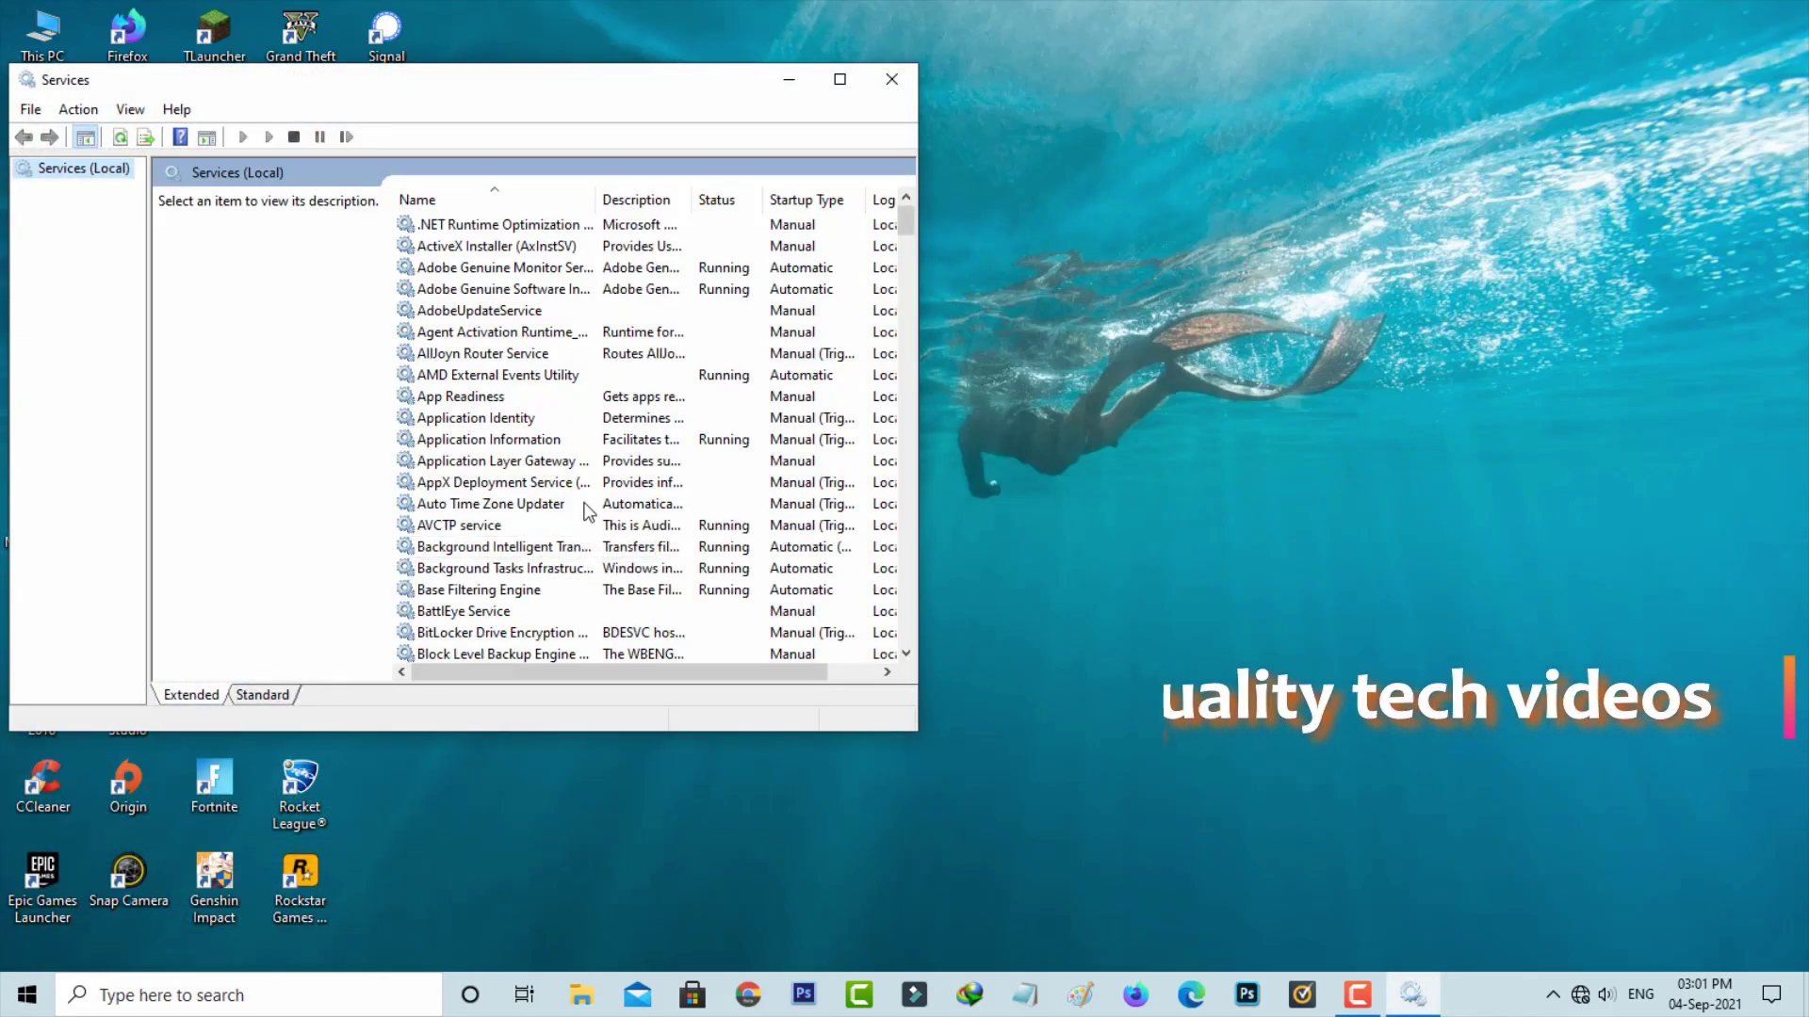
left_click(587, 511)
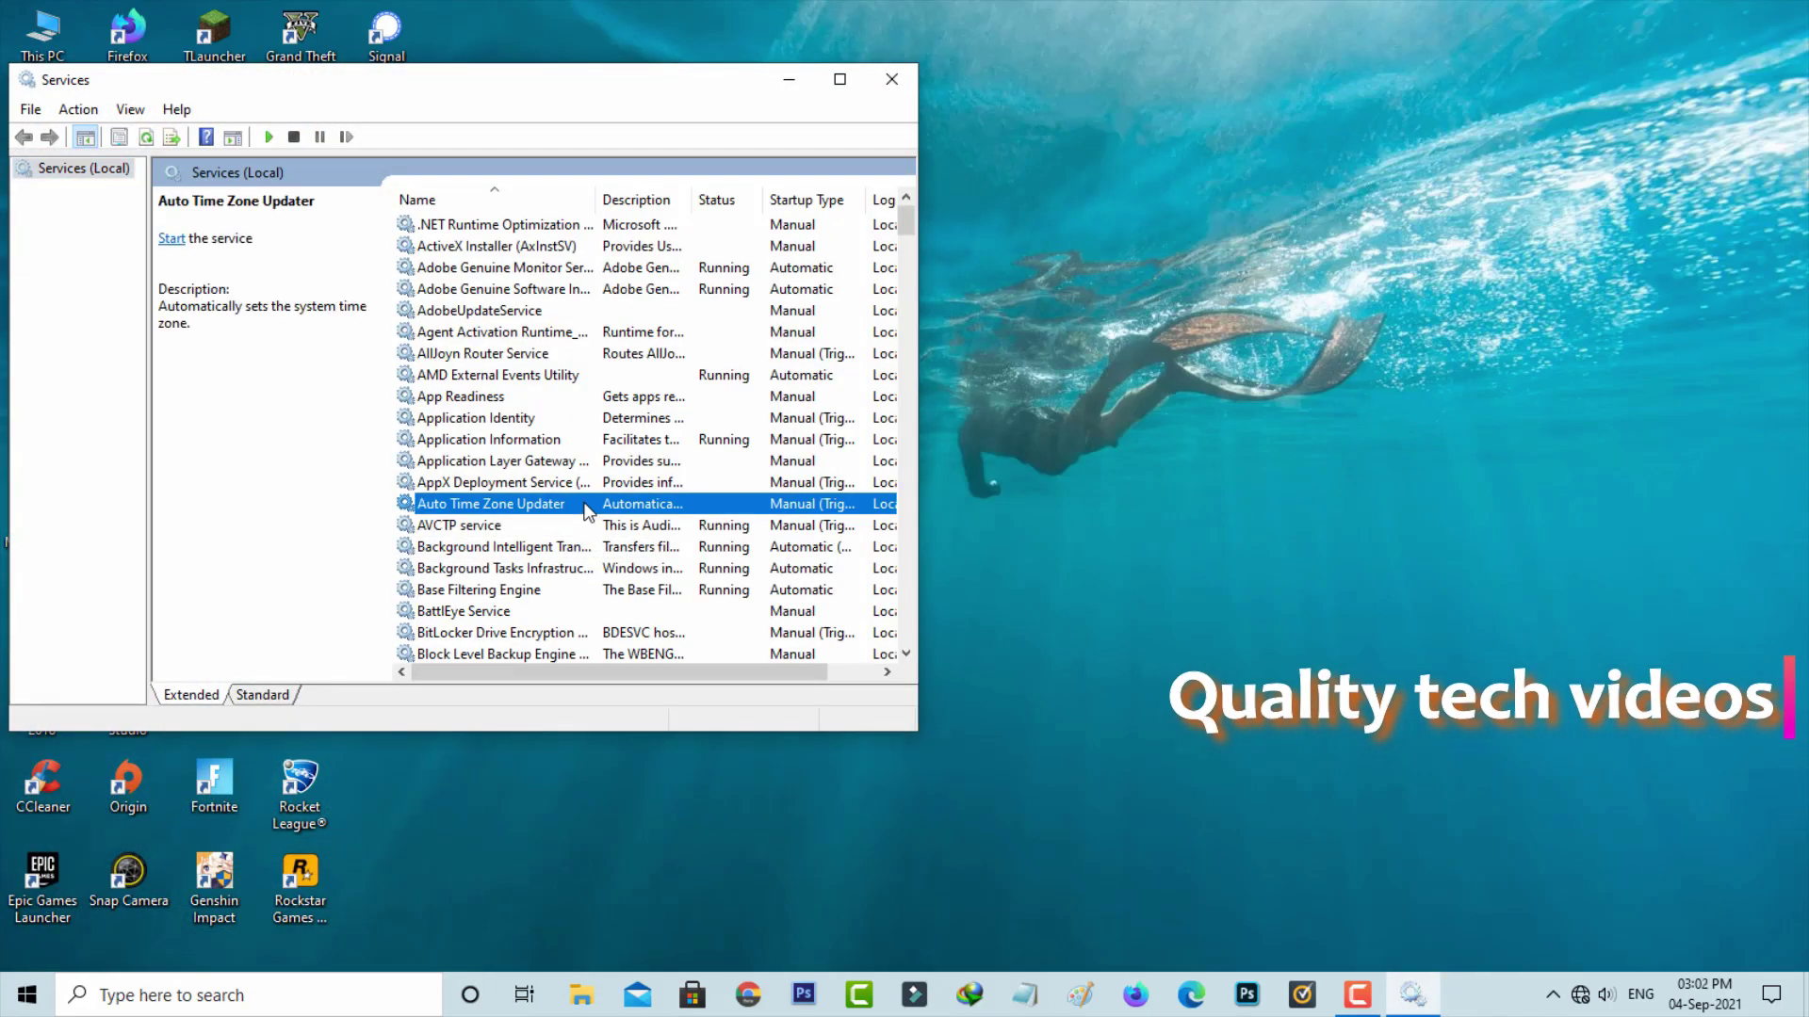
type("w")
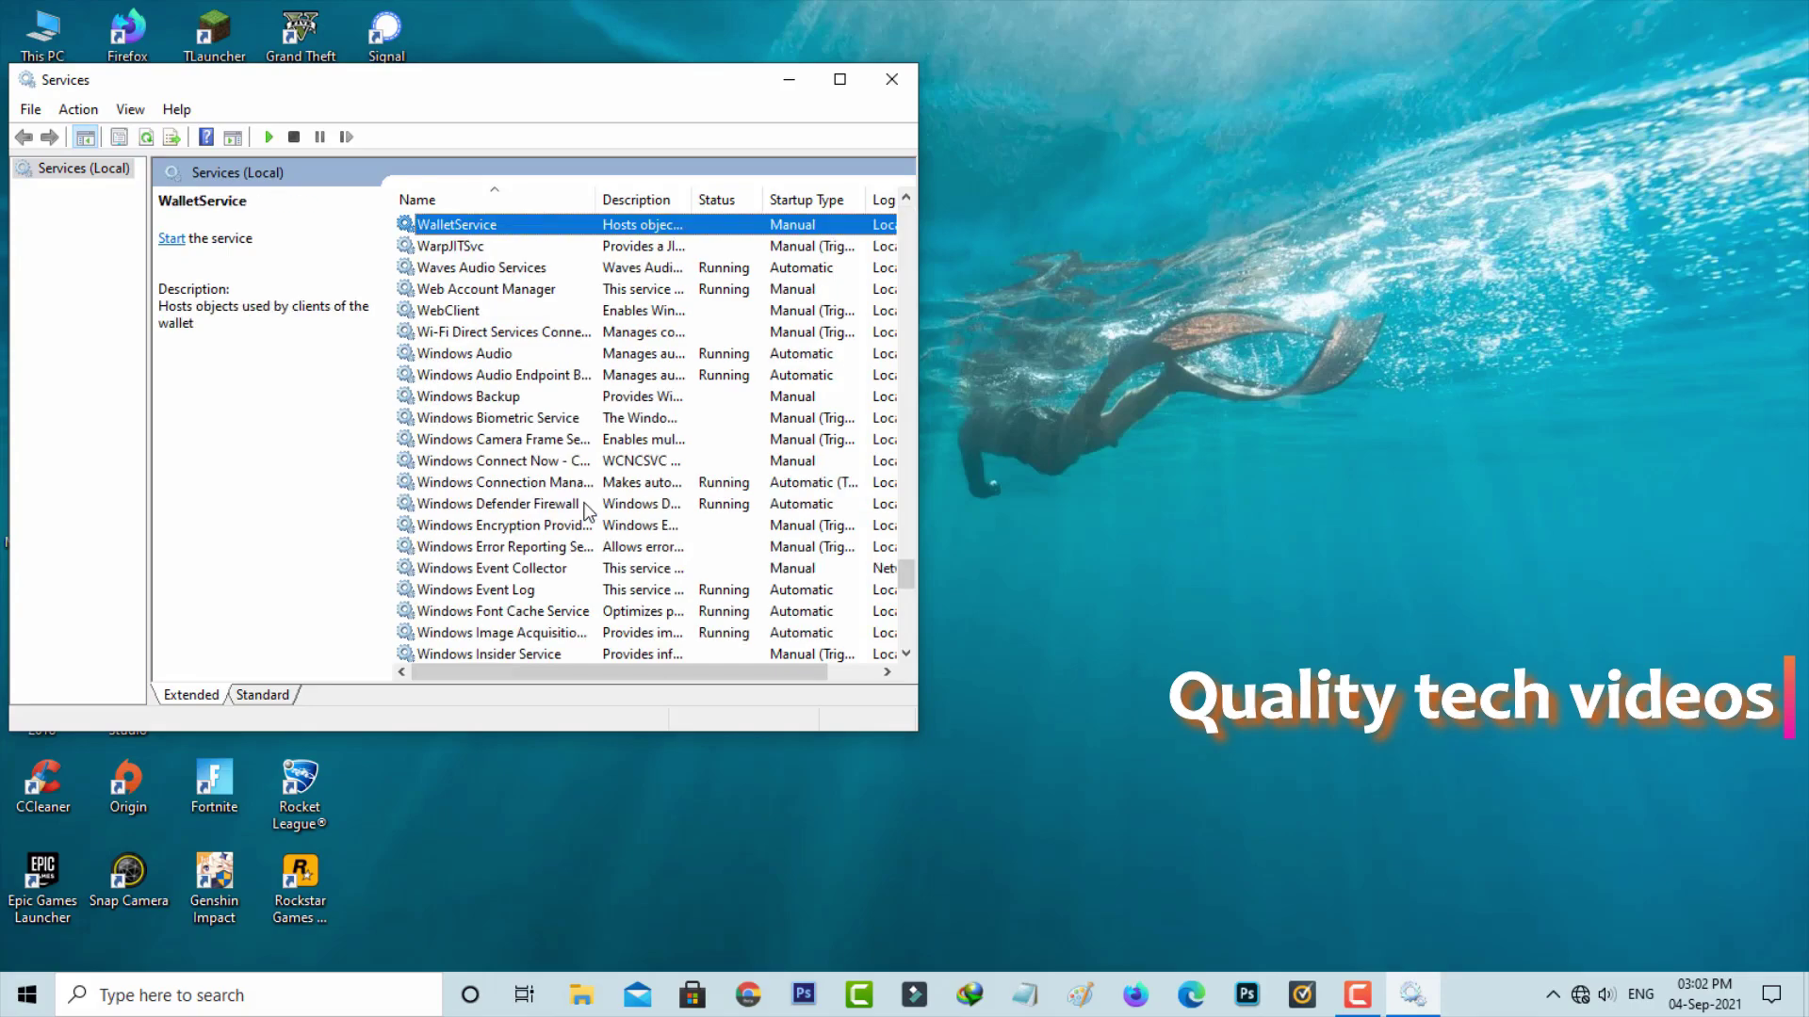
scroll(586, 516, "down", 2)
scroll(587, 515, "down", 5)
Step: Stop the Windows Update service from its properties dialog
left_click(551, 289)
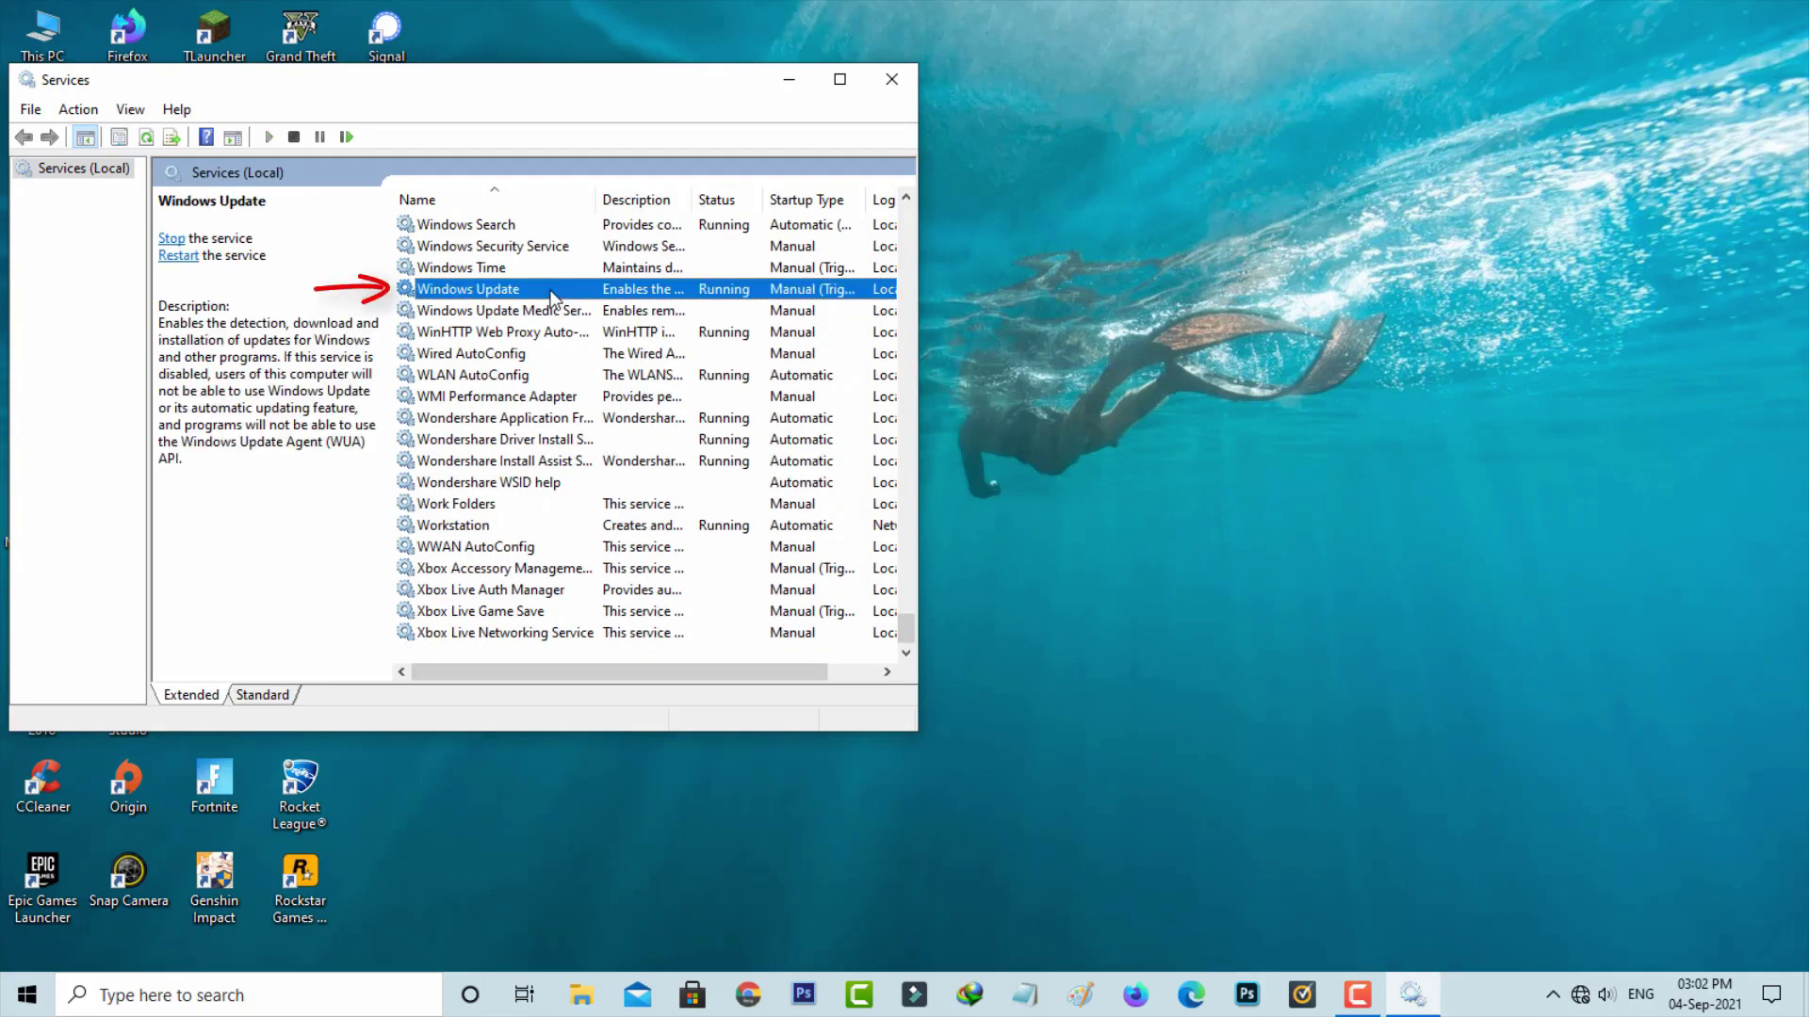
double_click(551, 293)
left_click(408, 493)
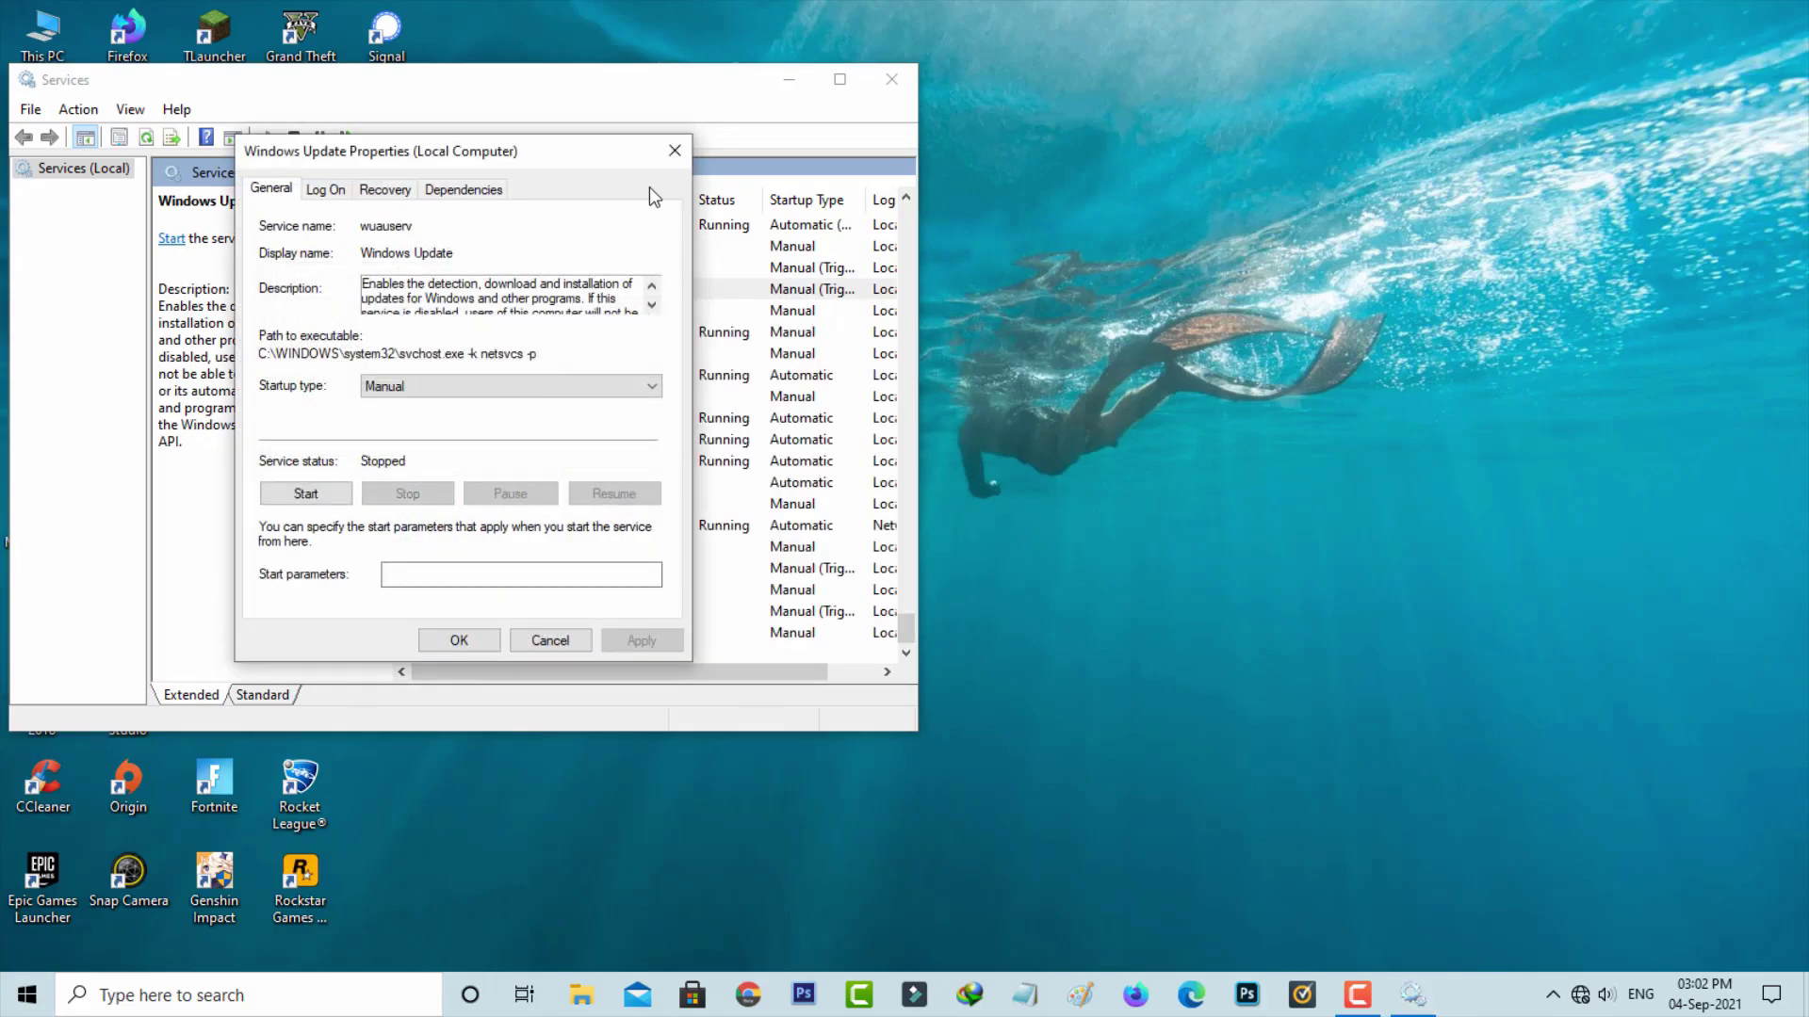
Step: Close Services and launch System Configuration via msconfig
left_click(673, 152)
left_click(892, 80)
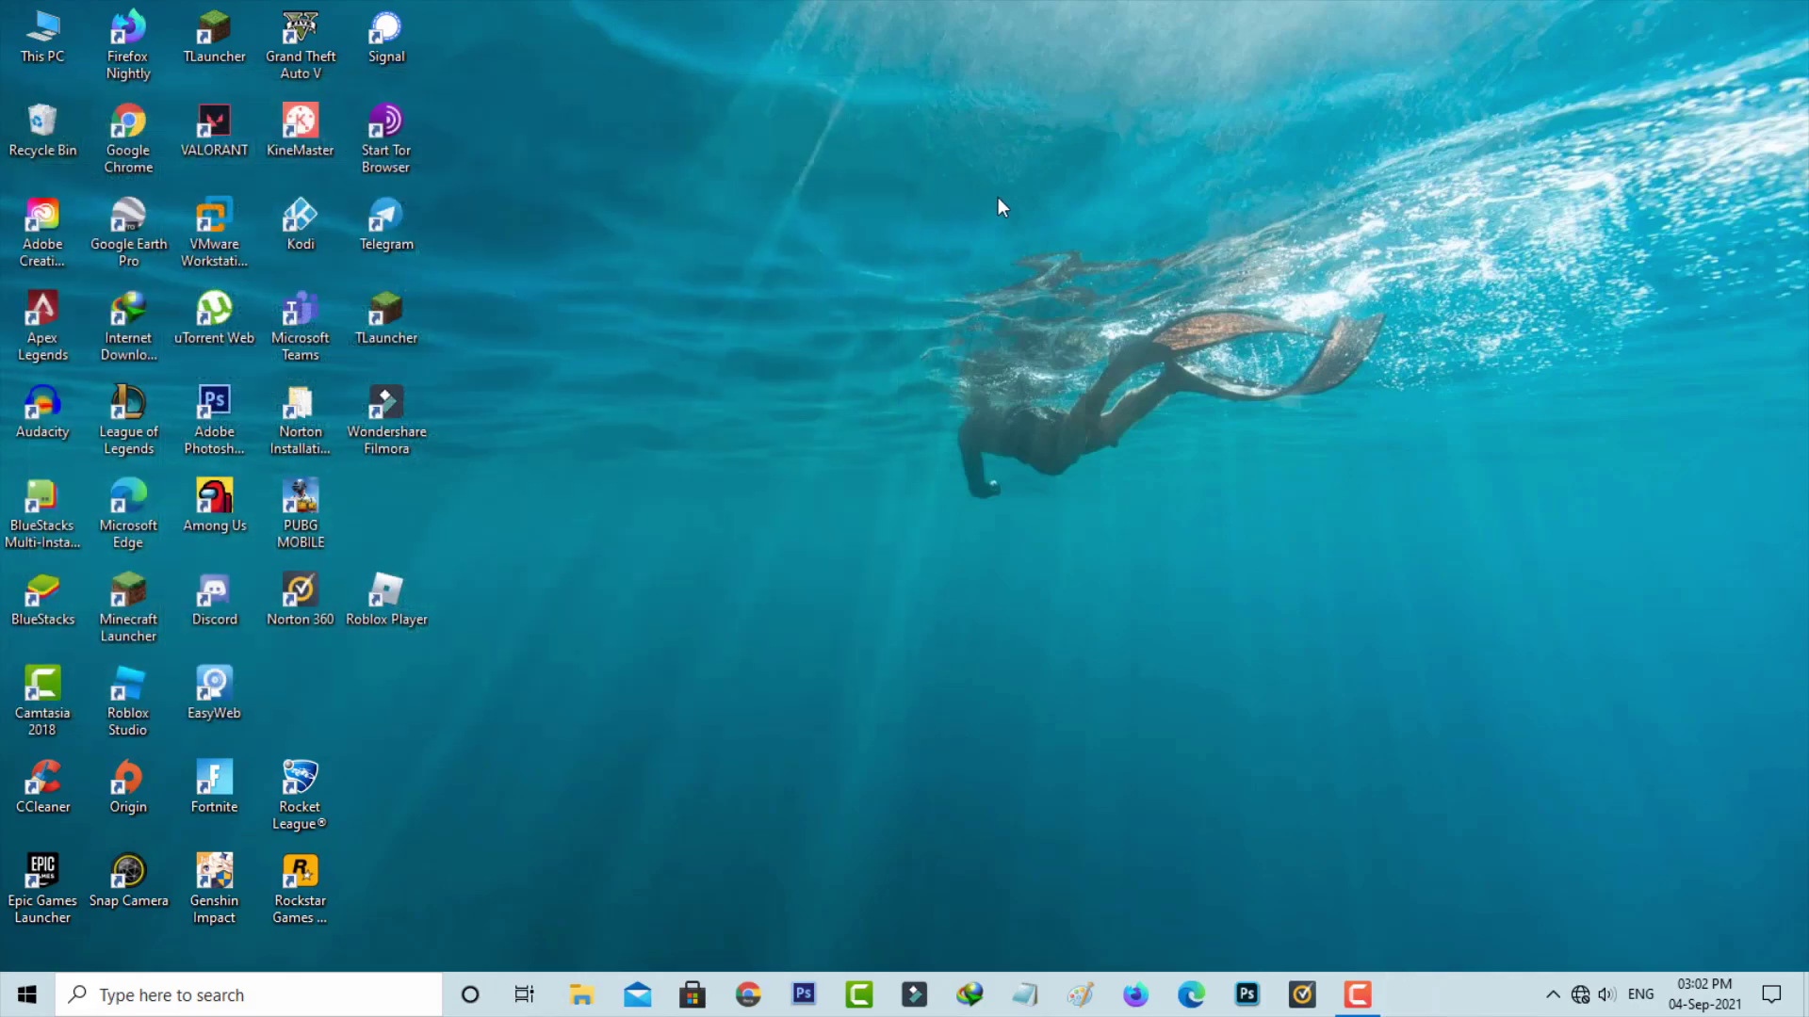
key("super+r")
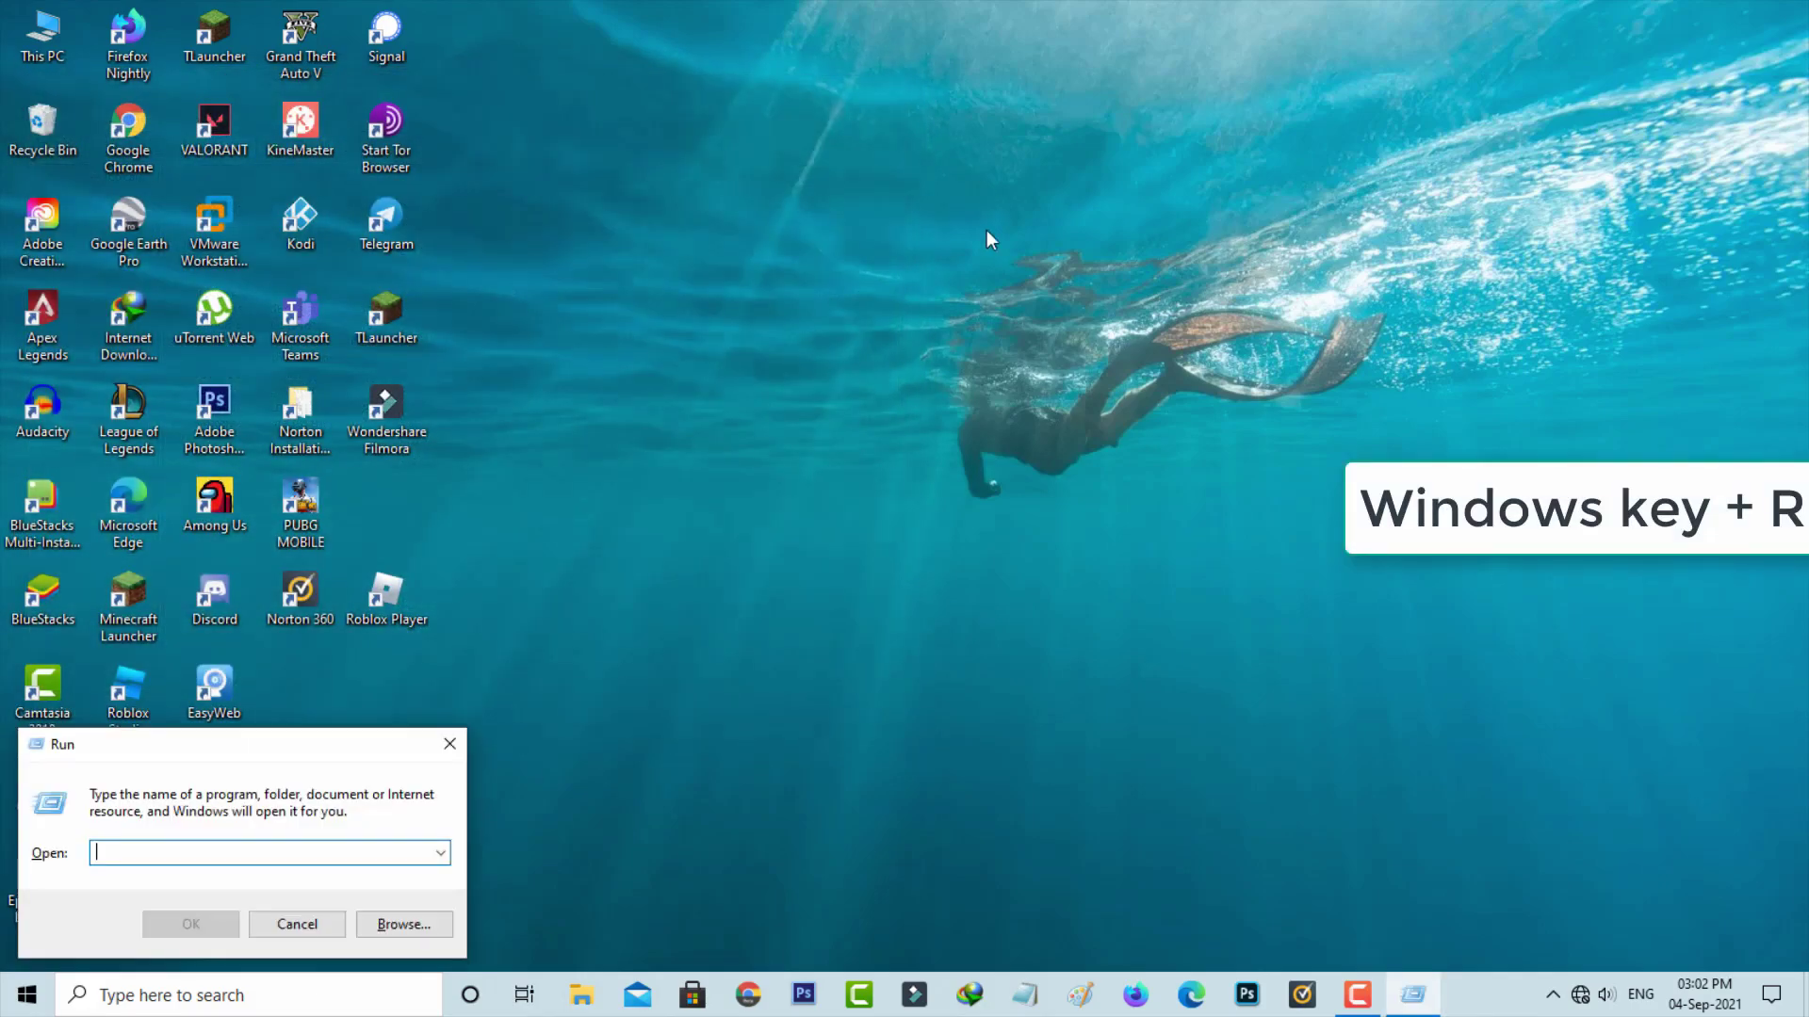
type("msconfig")
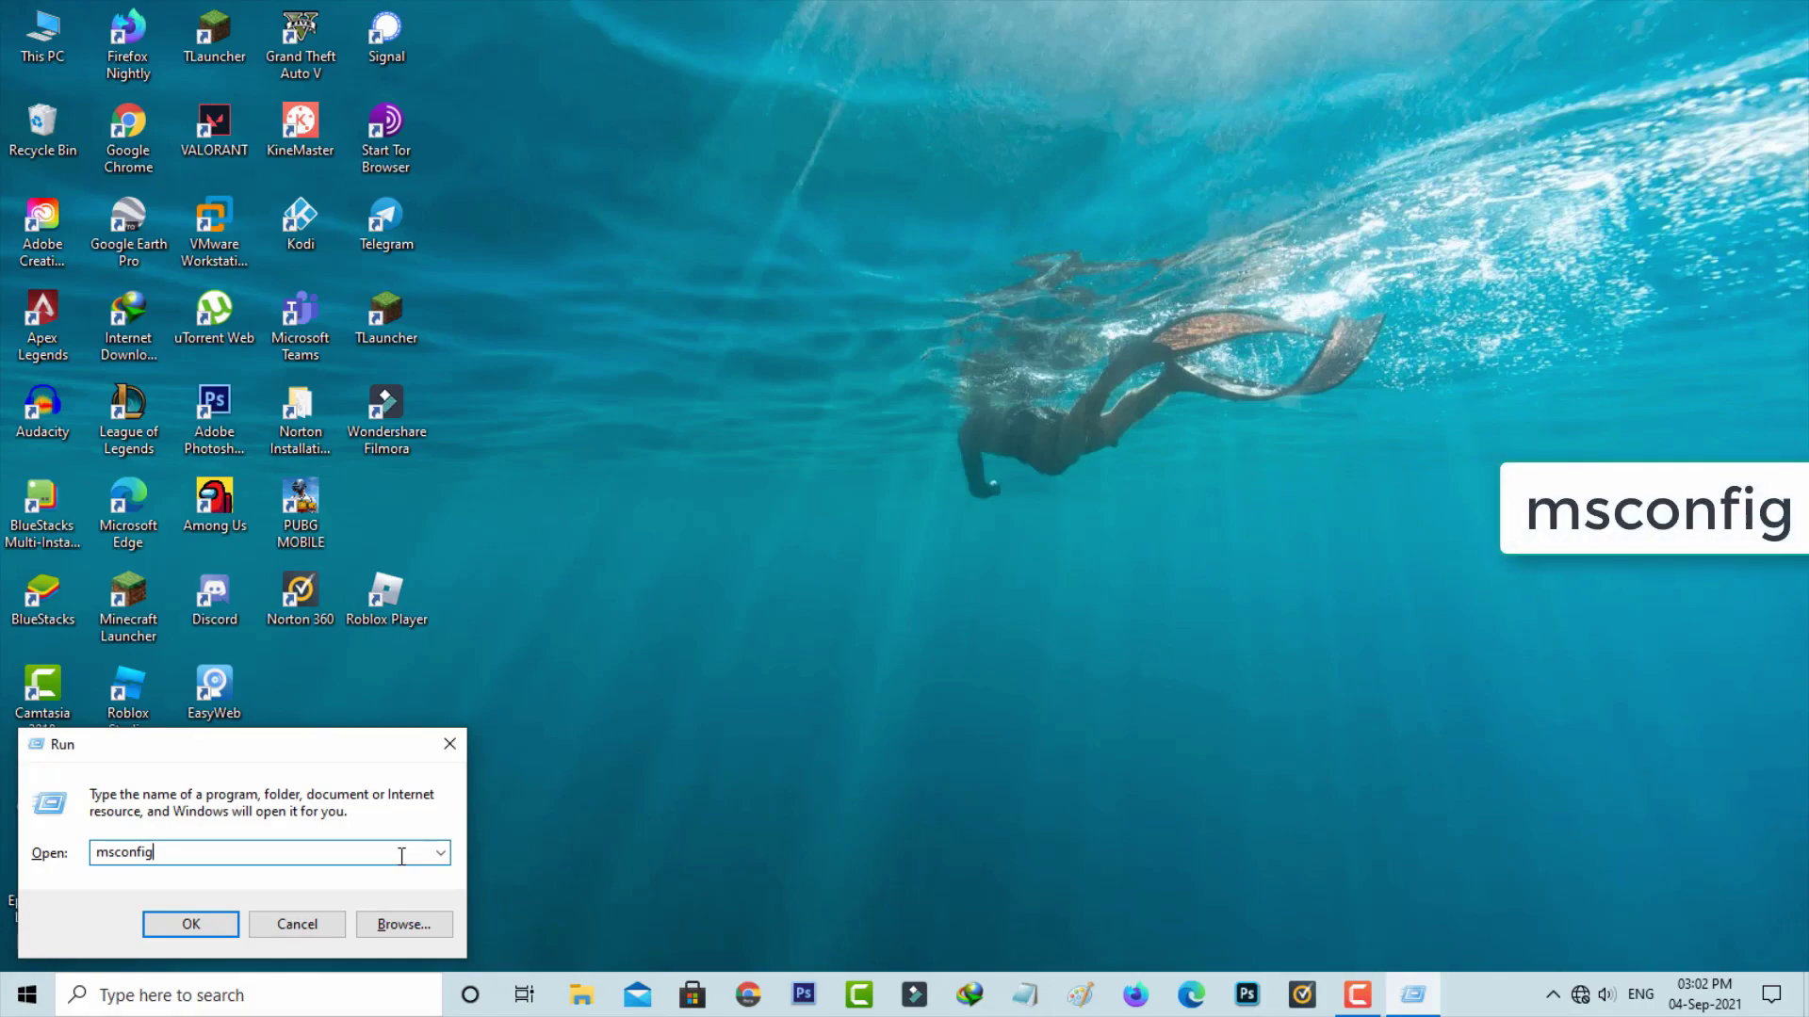
key("Return")
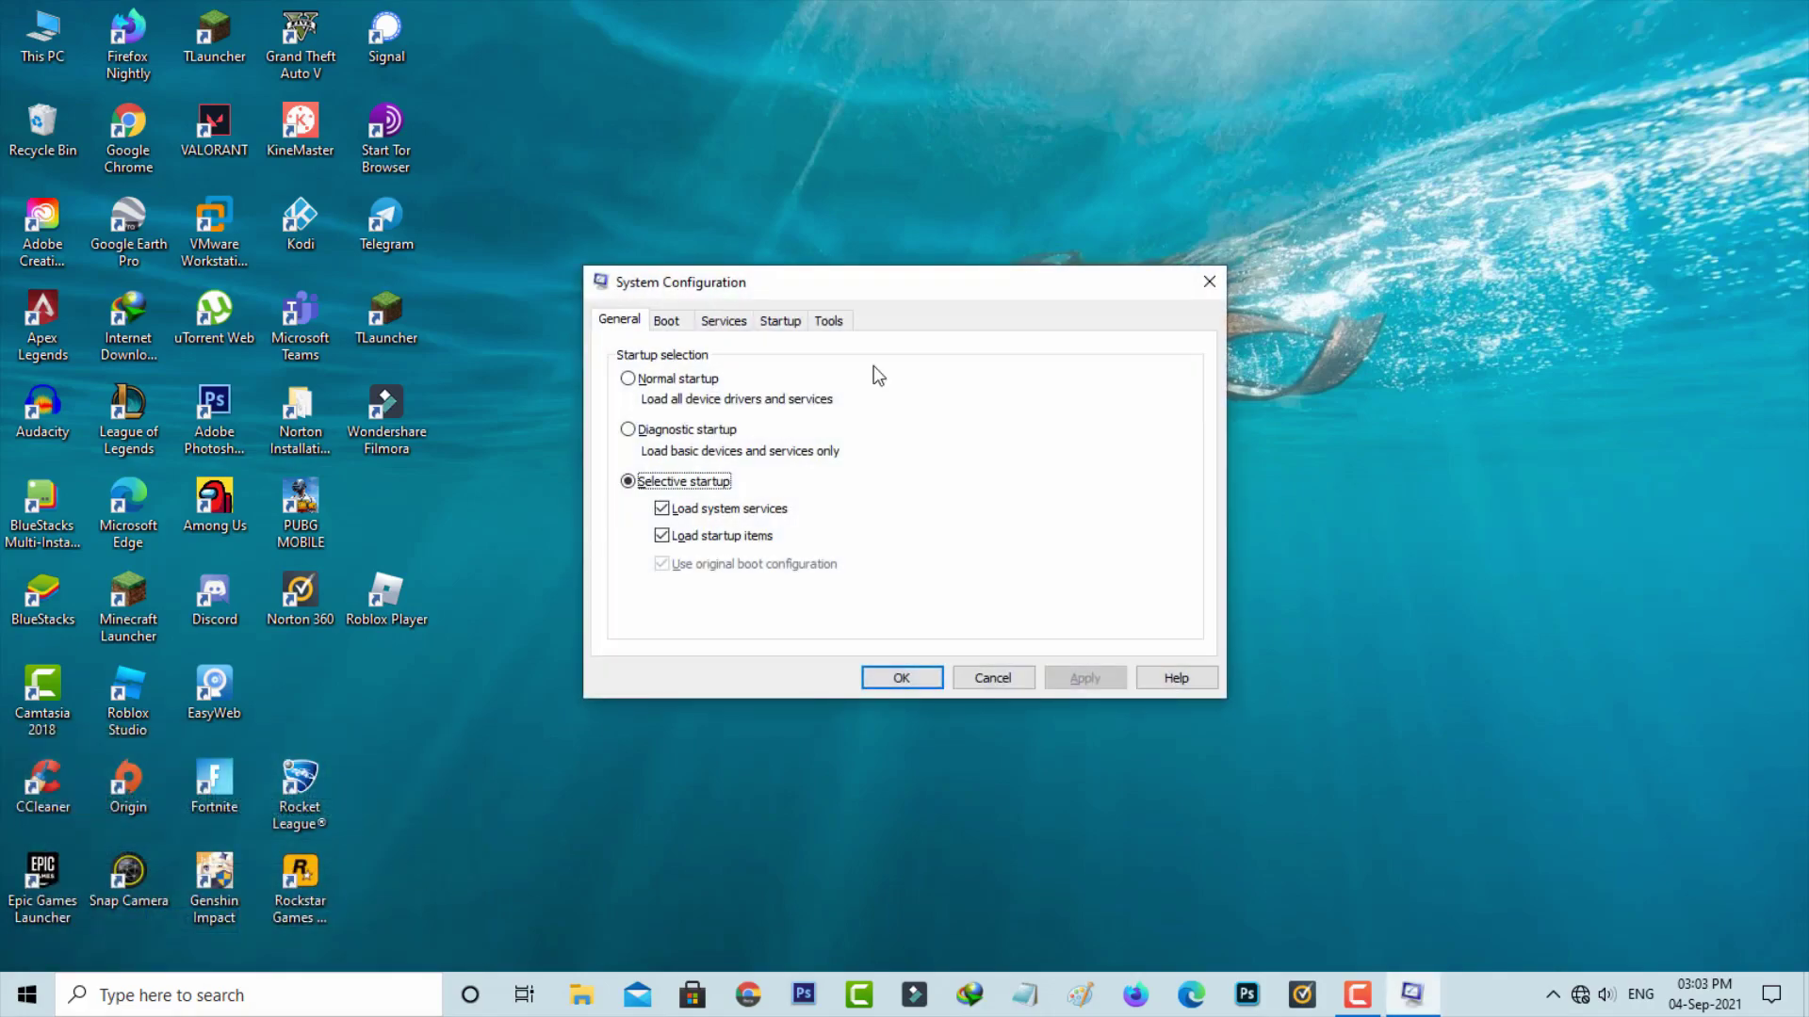
Step: Enable Safe boot (Minimal) on the Boot tab and apply the change
left_click(678, 330)
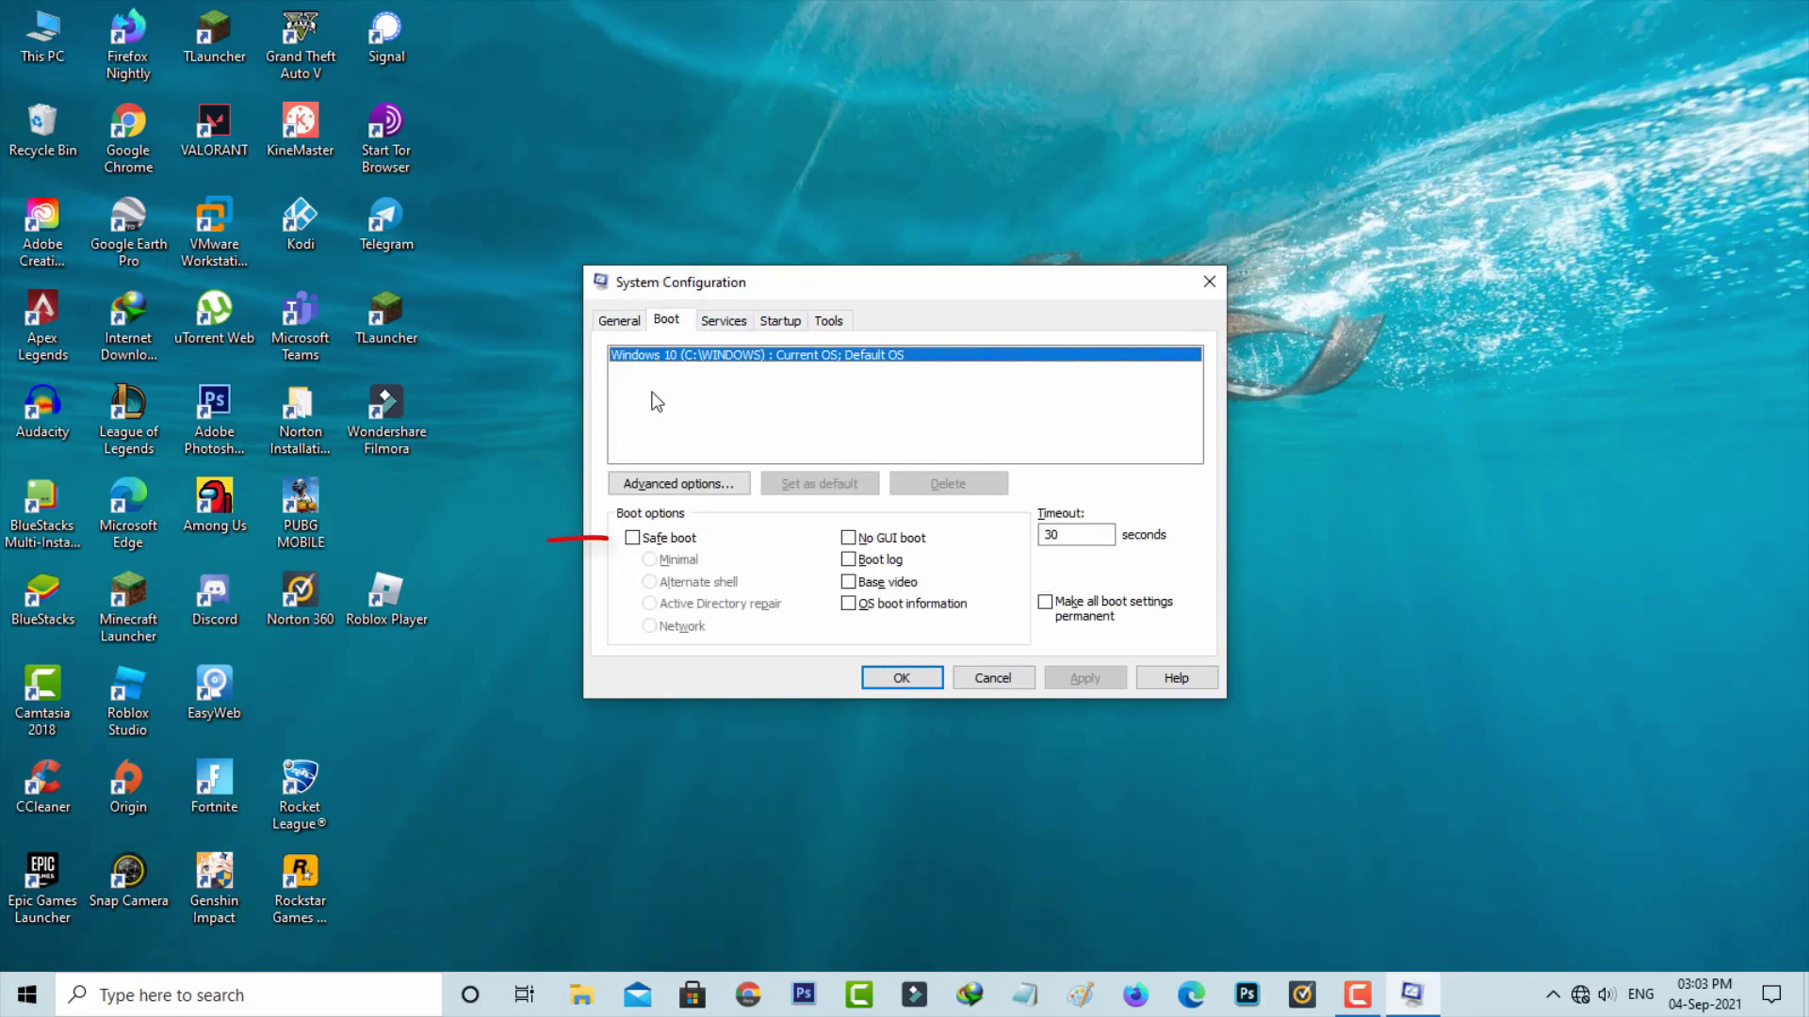
left_click(677, 542)
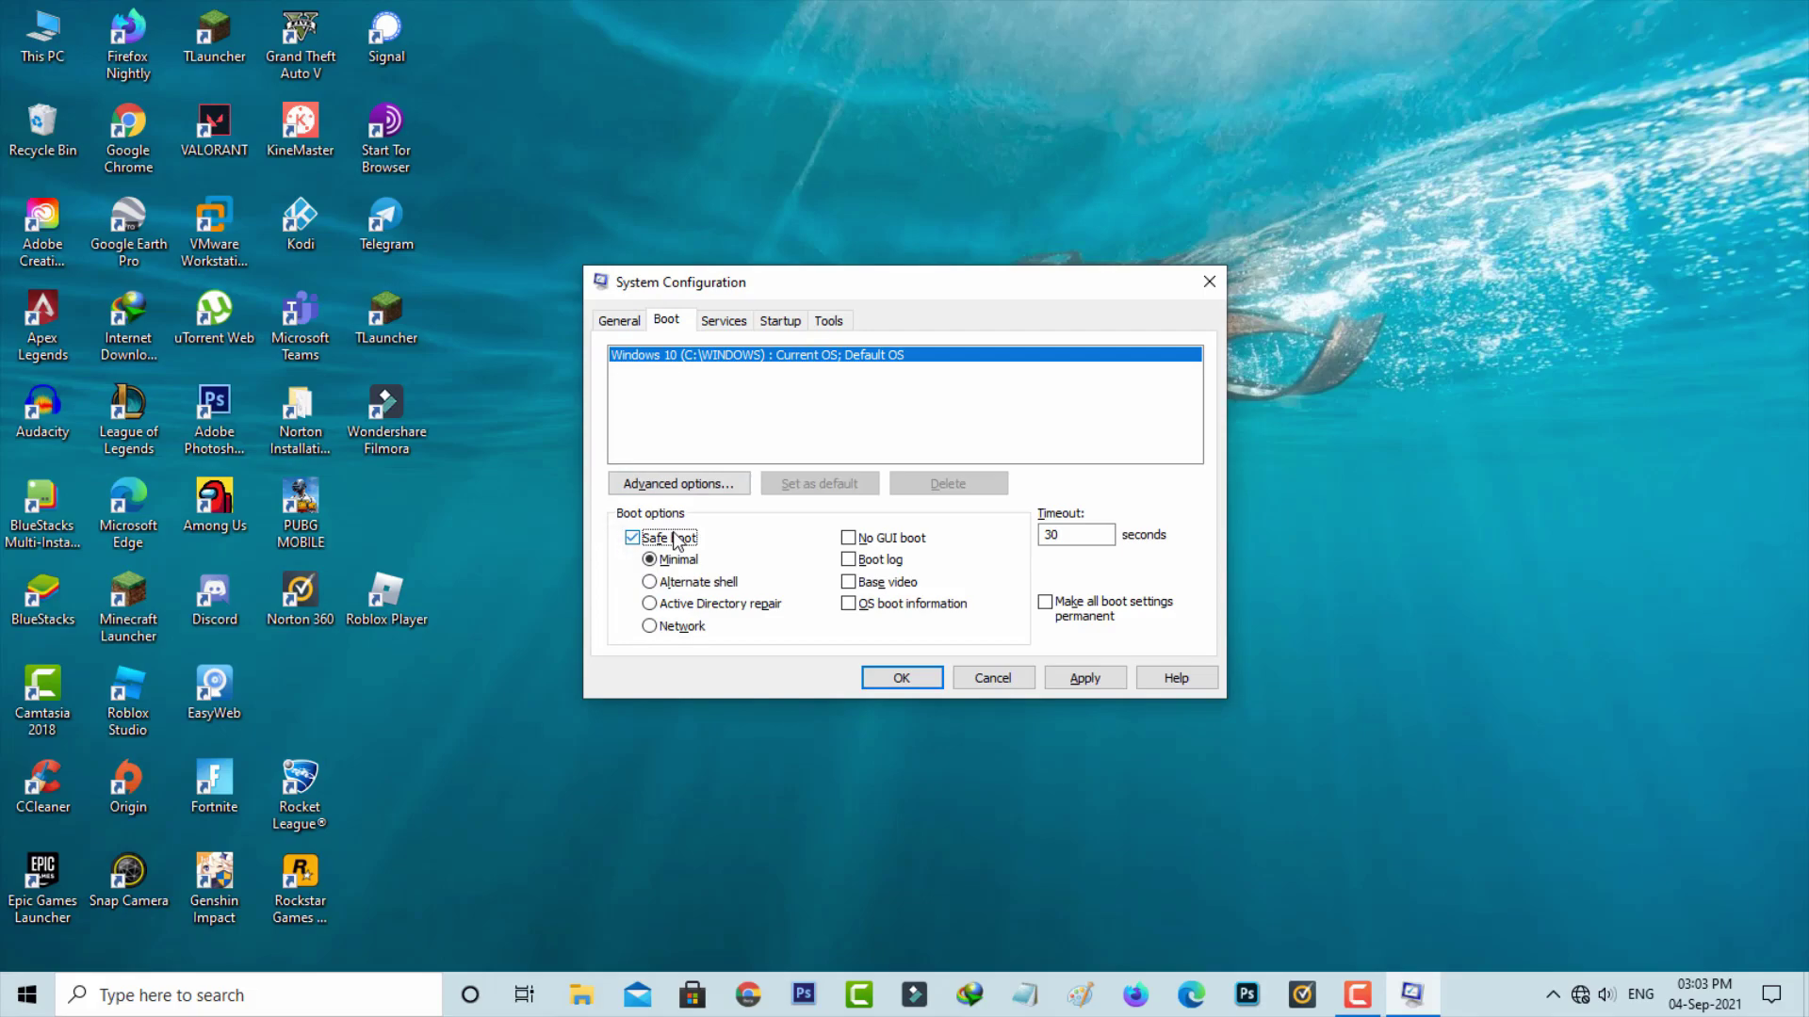
left_click(1085, 680)
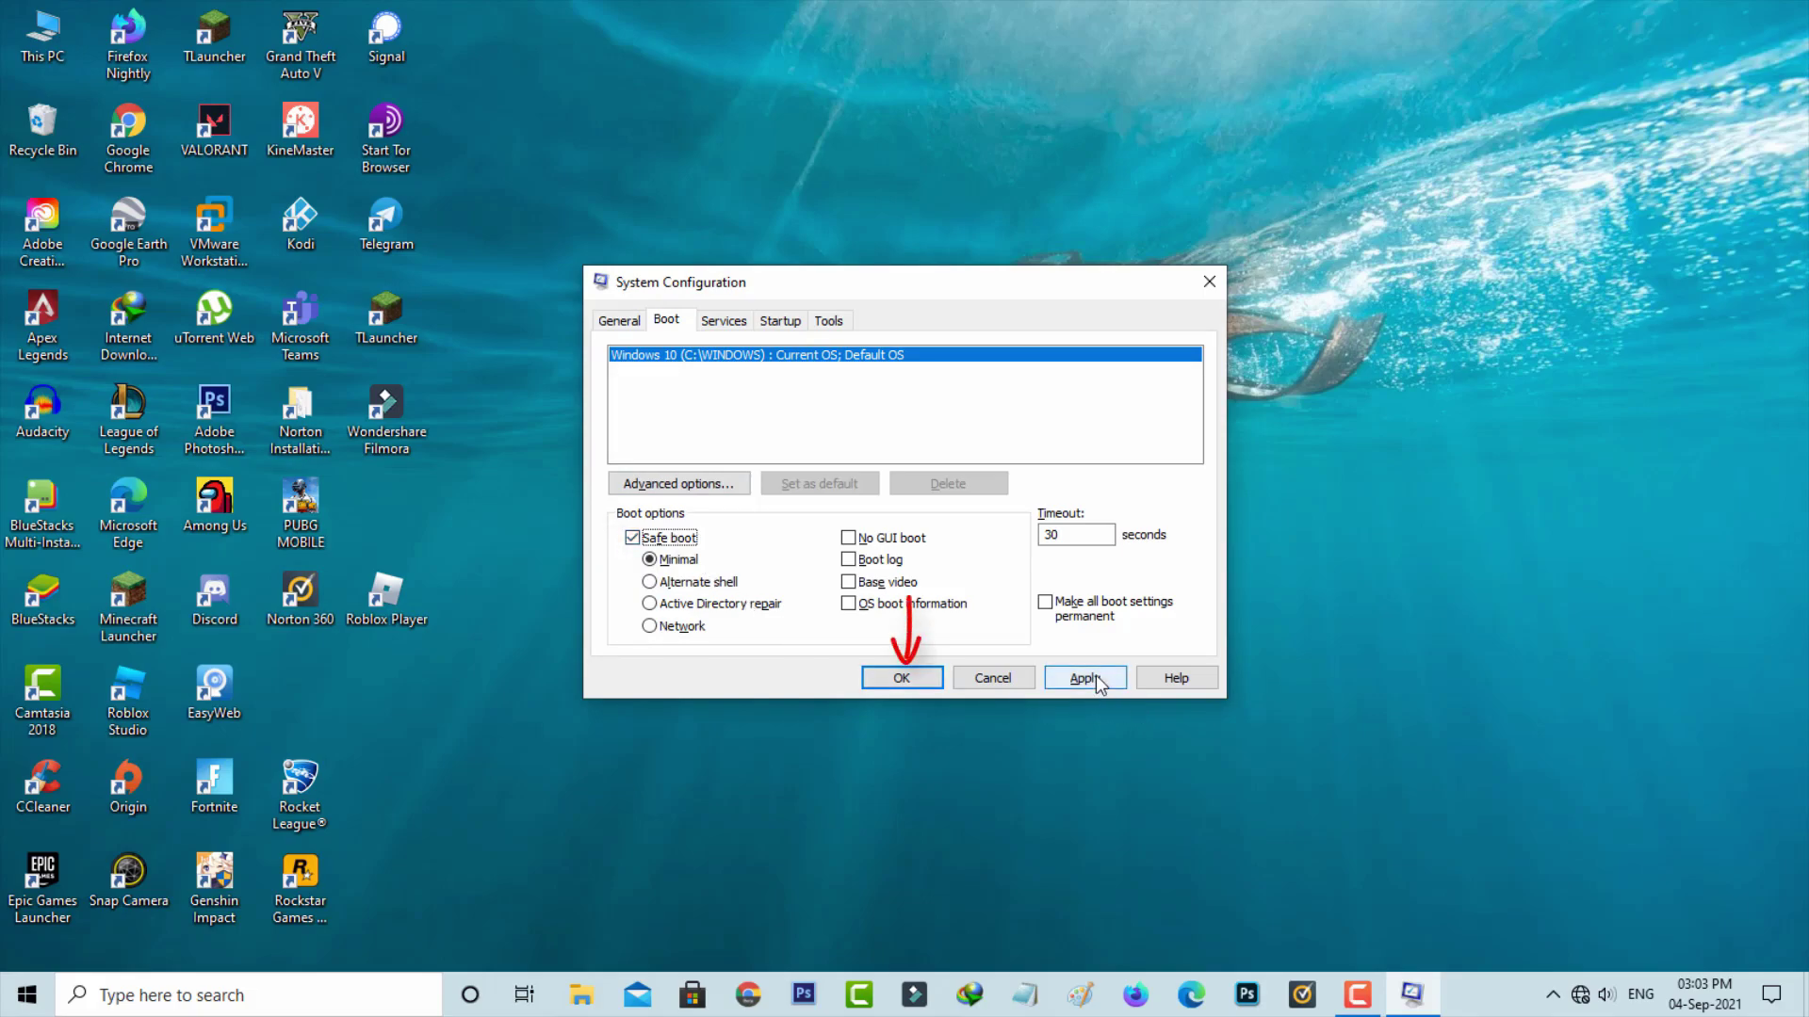
left_click(887, 675)
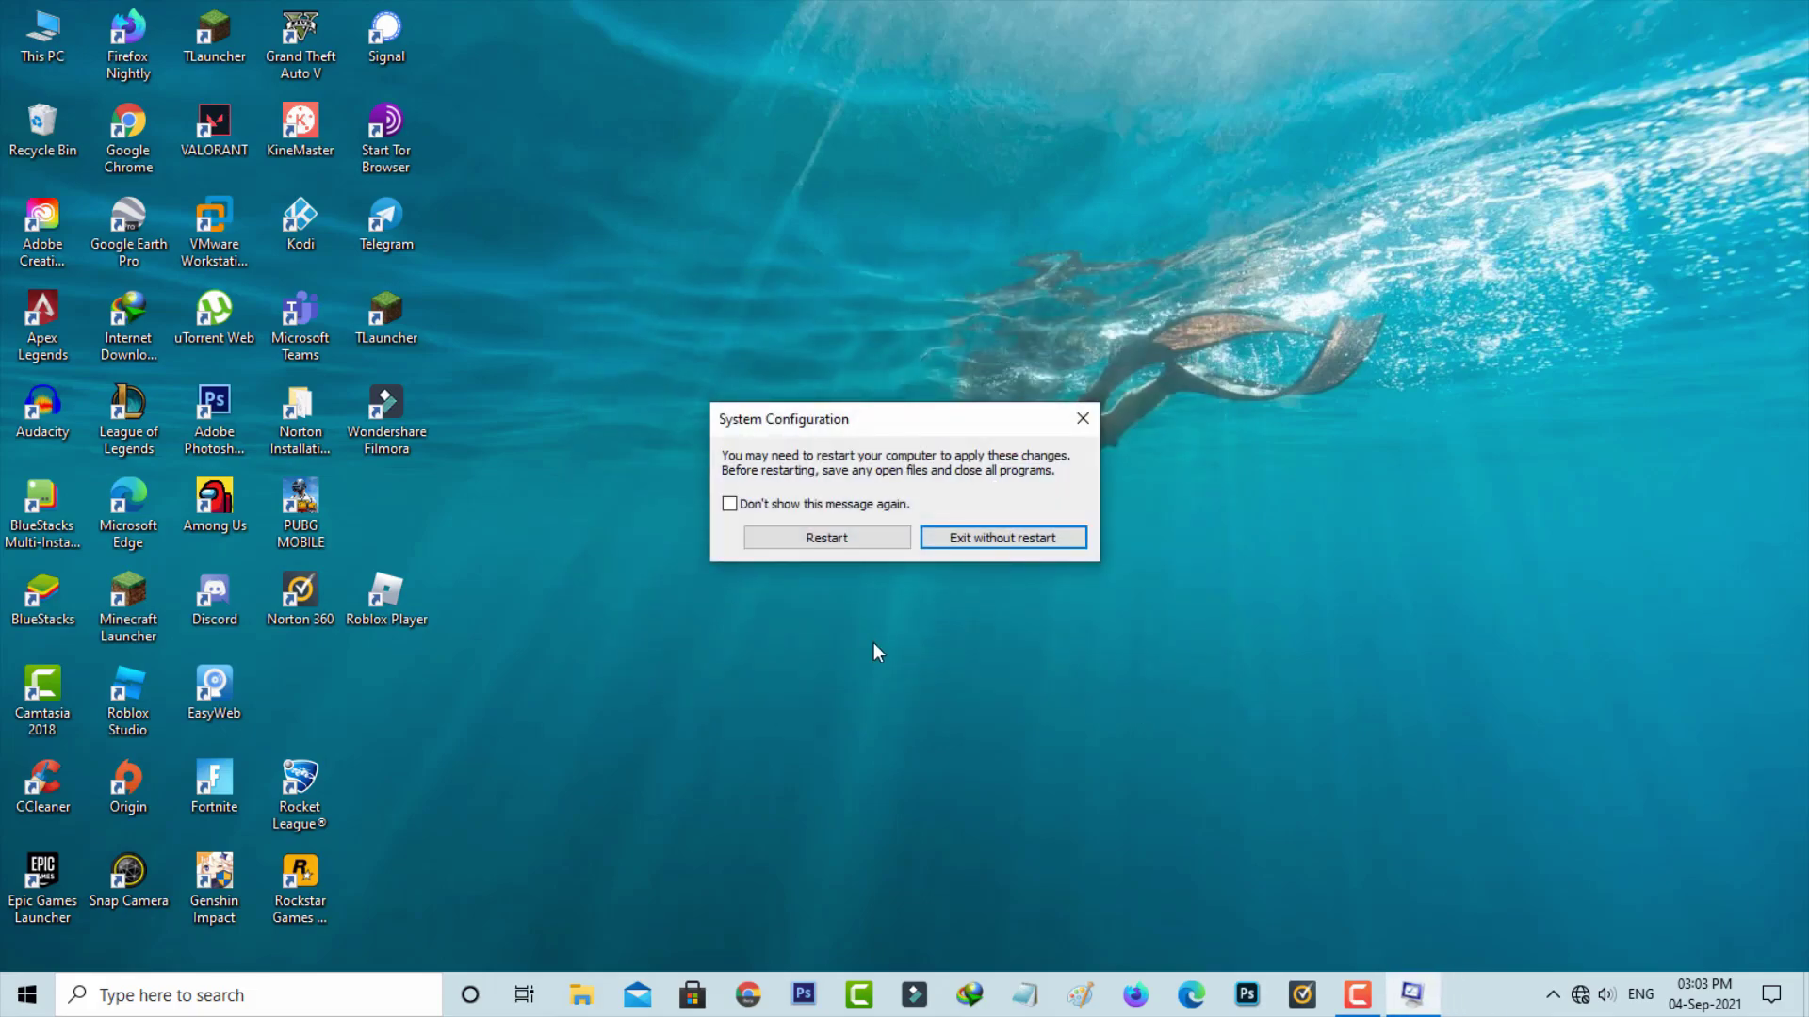
Step: Accept the restart, then navigate File Explorer to C:\Windows\SoftwareDistribution
left_click(846, 544)
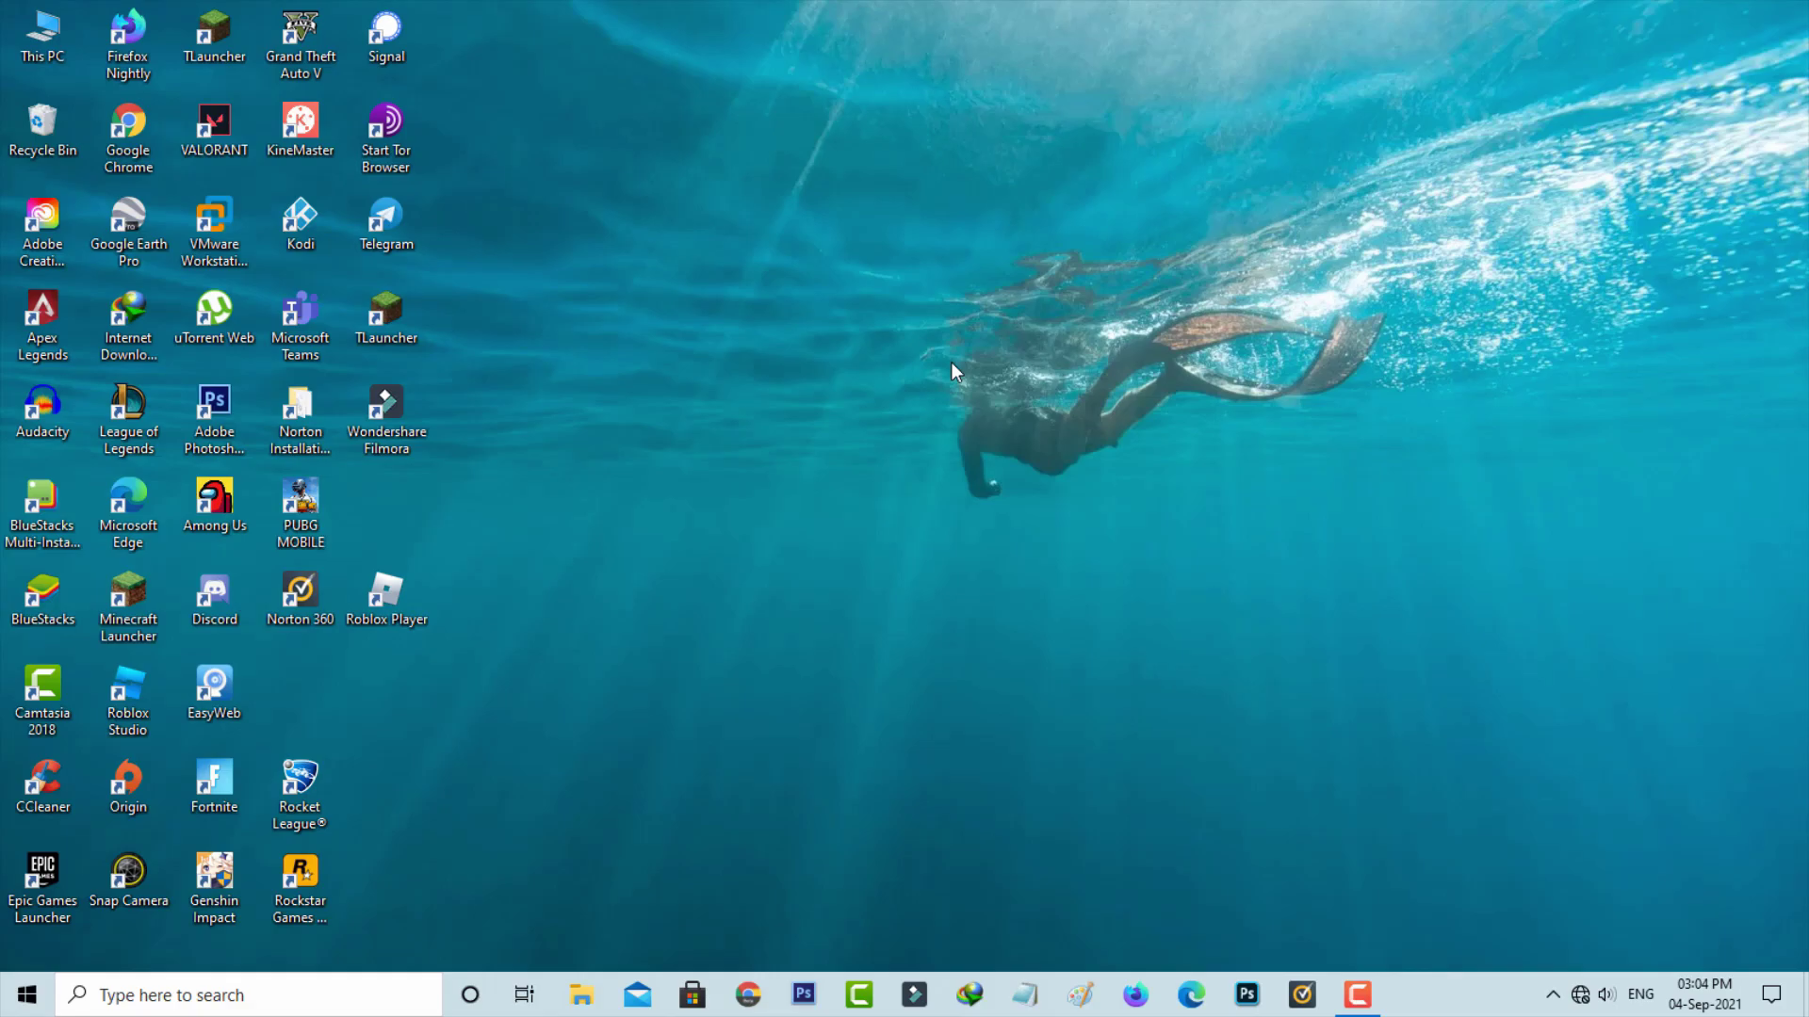
key("super+e")
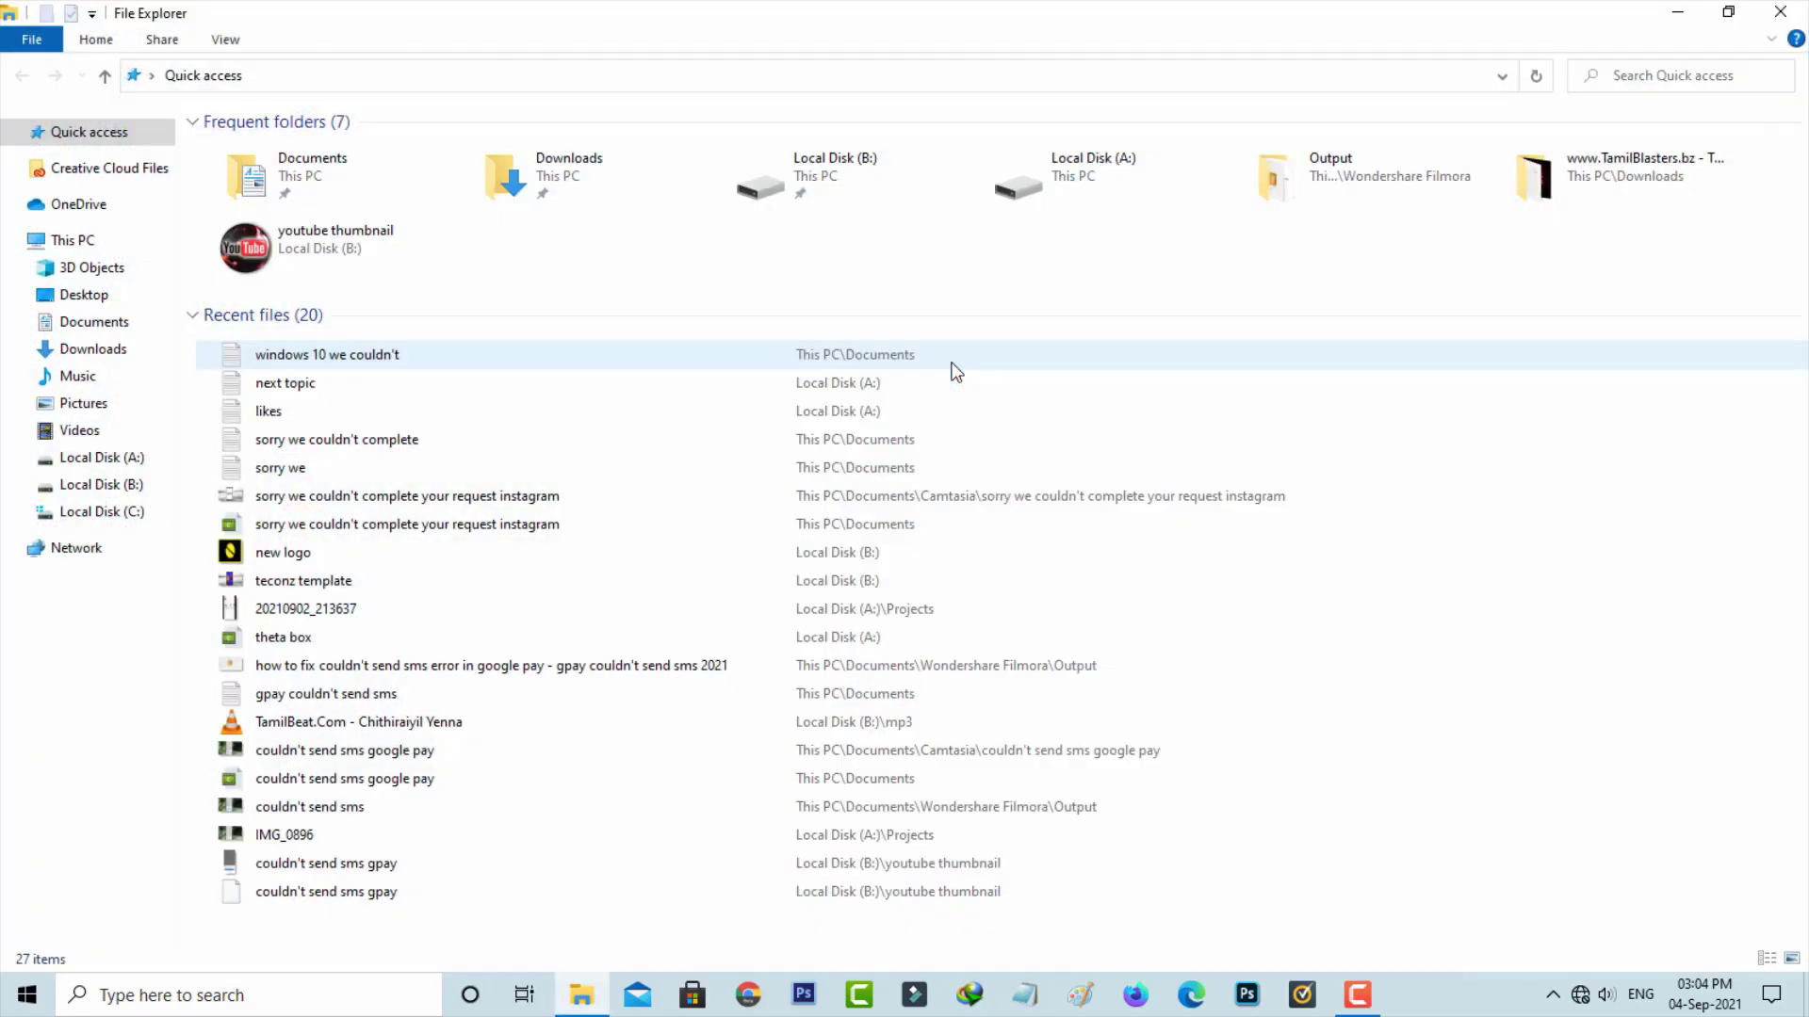
left_click(168, 511)
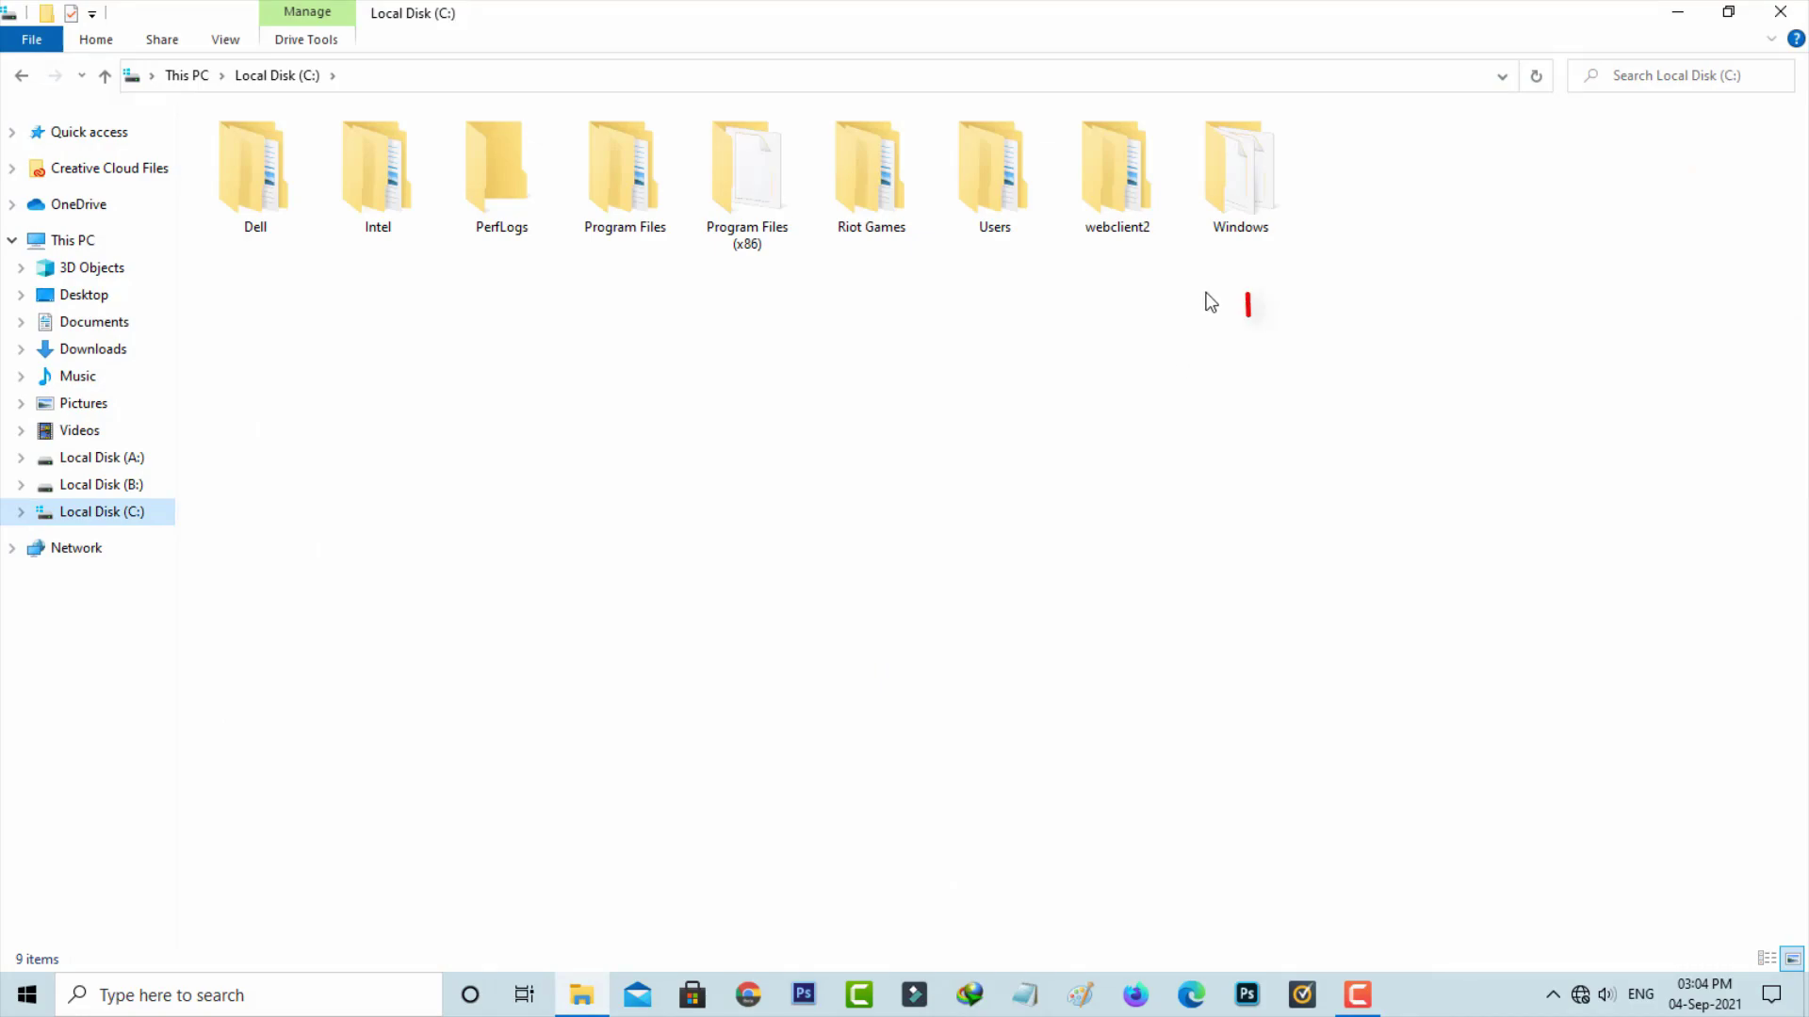
double_click(1242, 212)
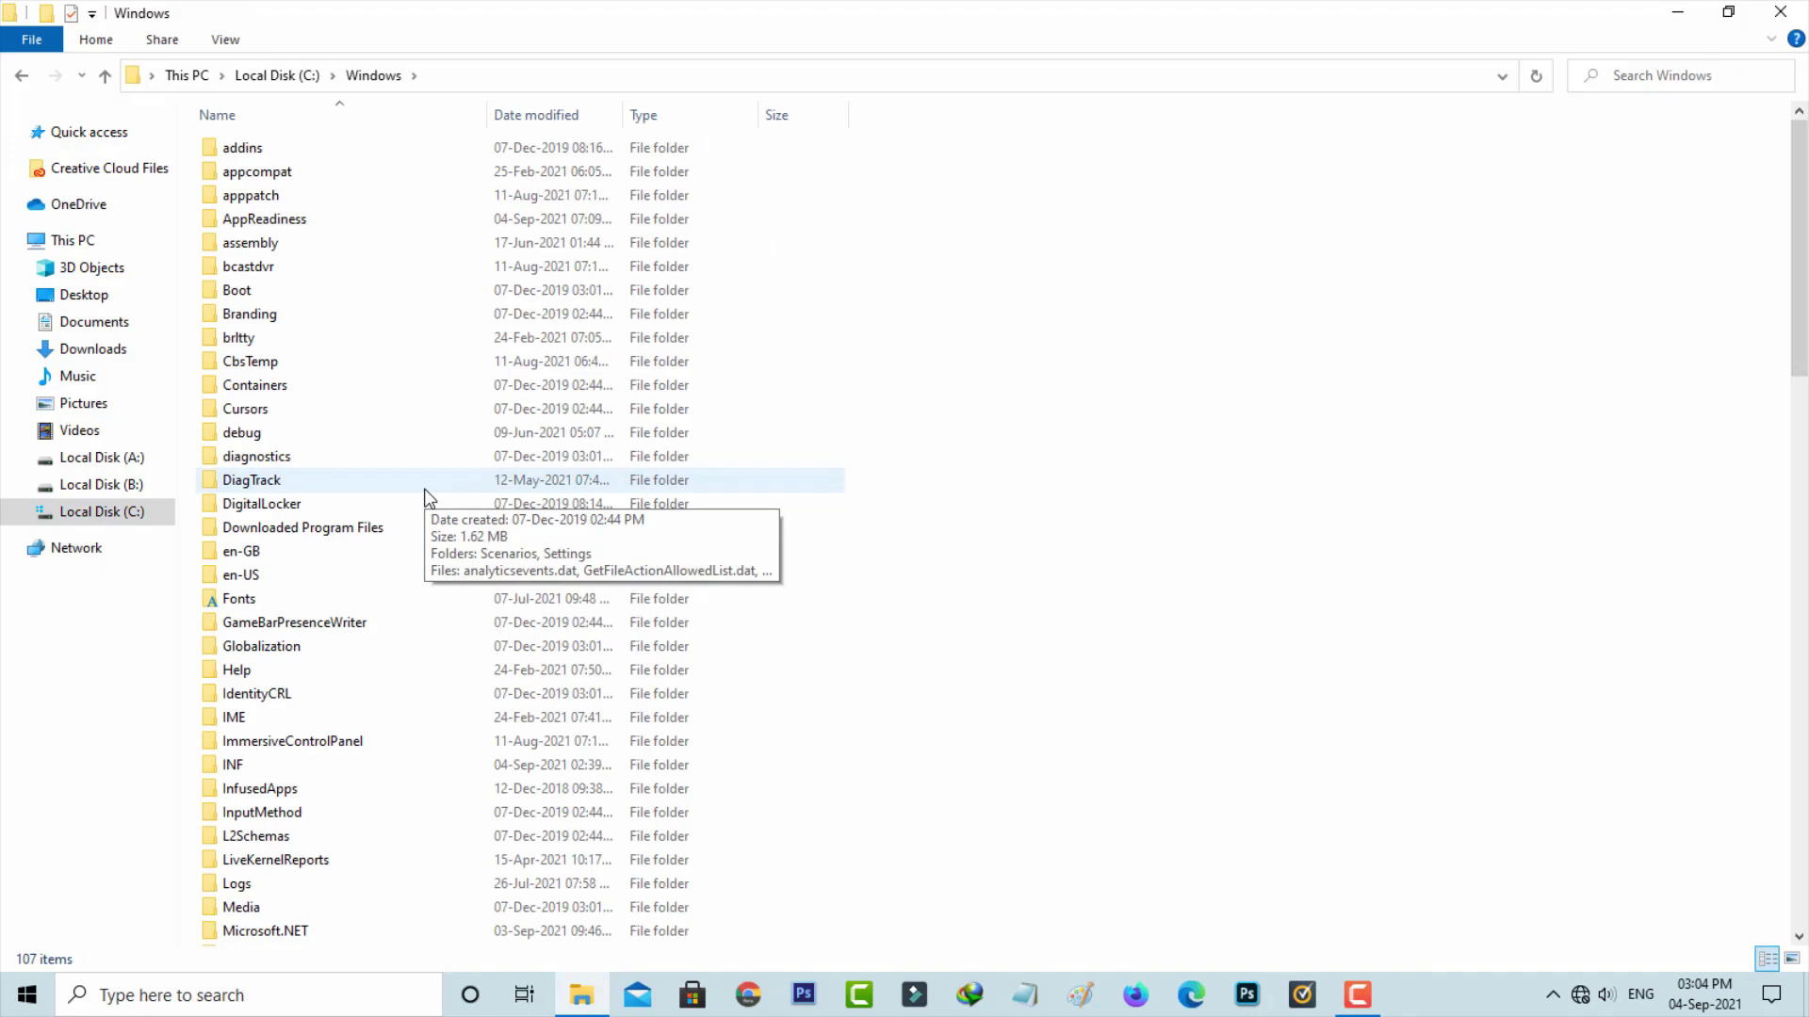
type("s")
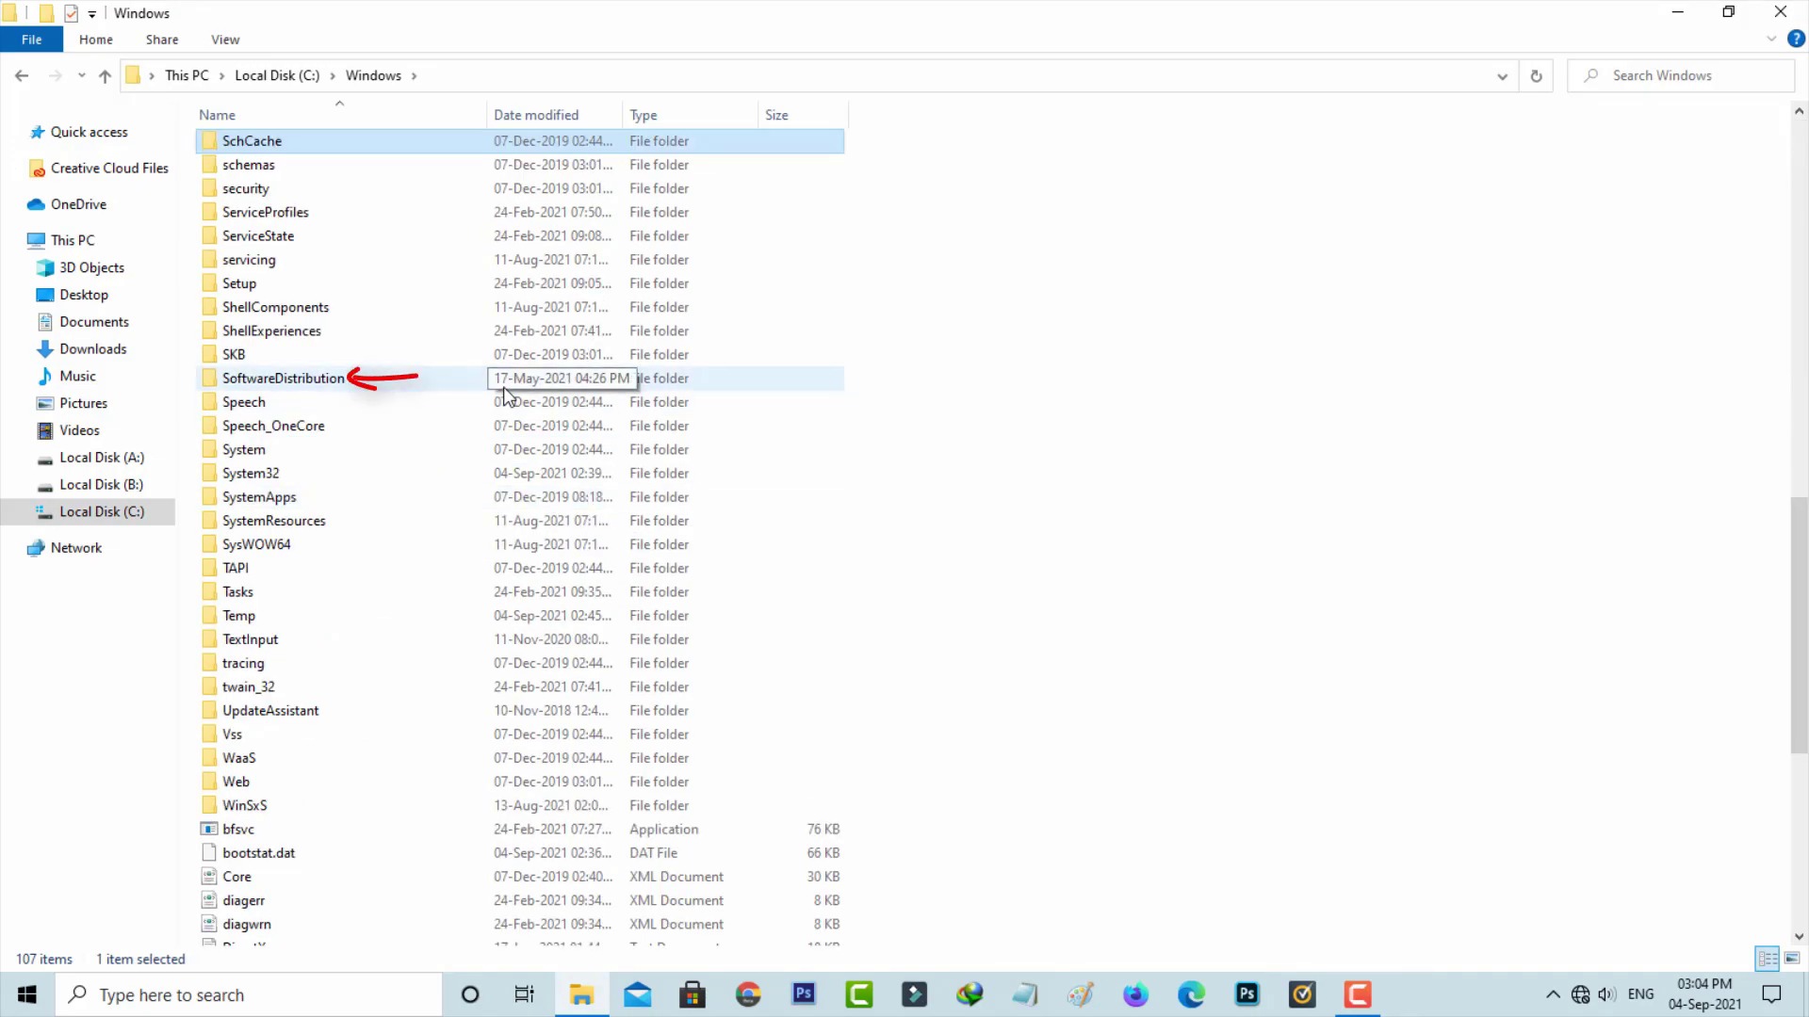
double_click(504, 395)
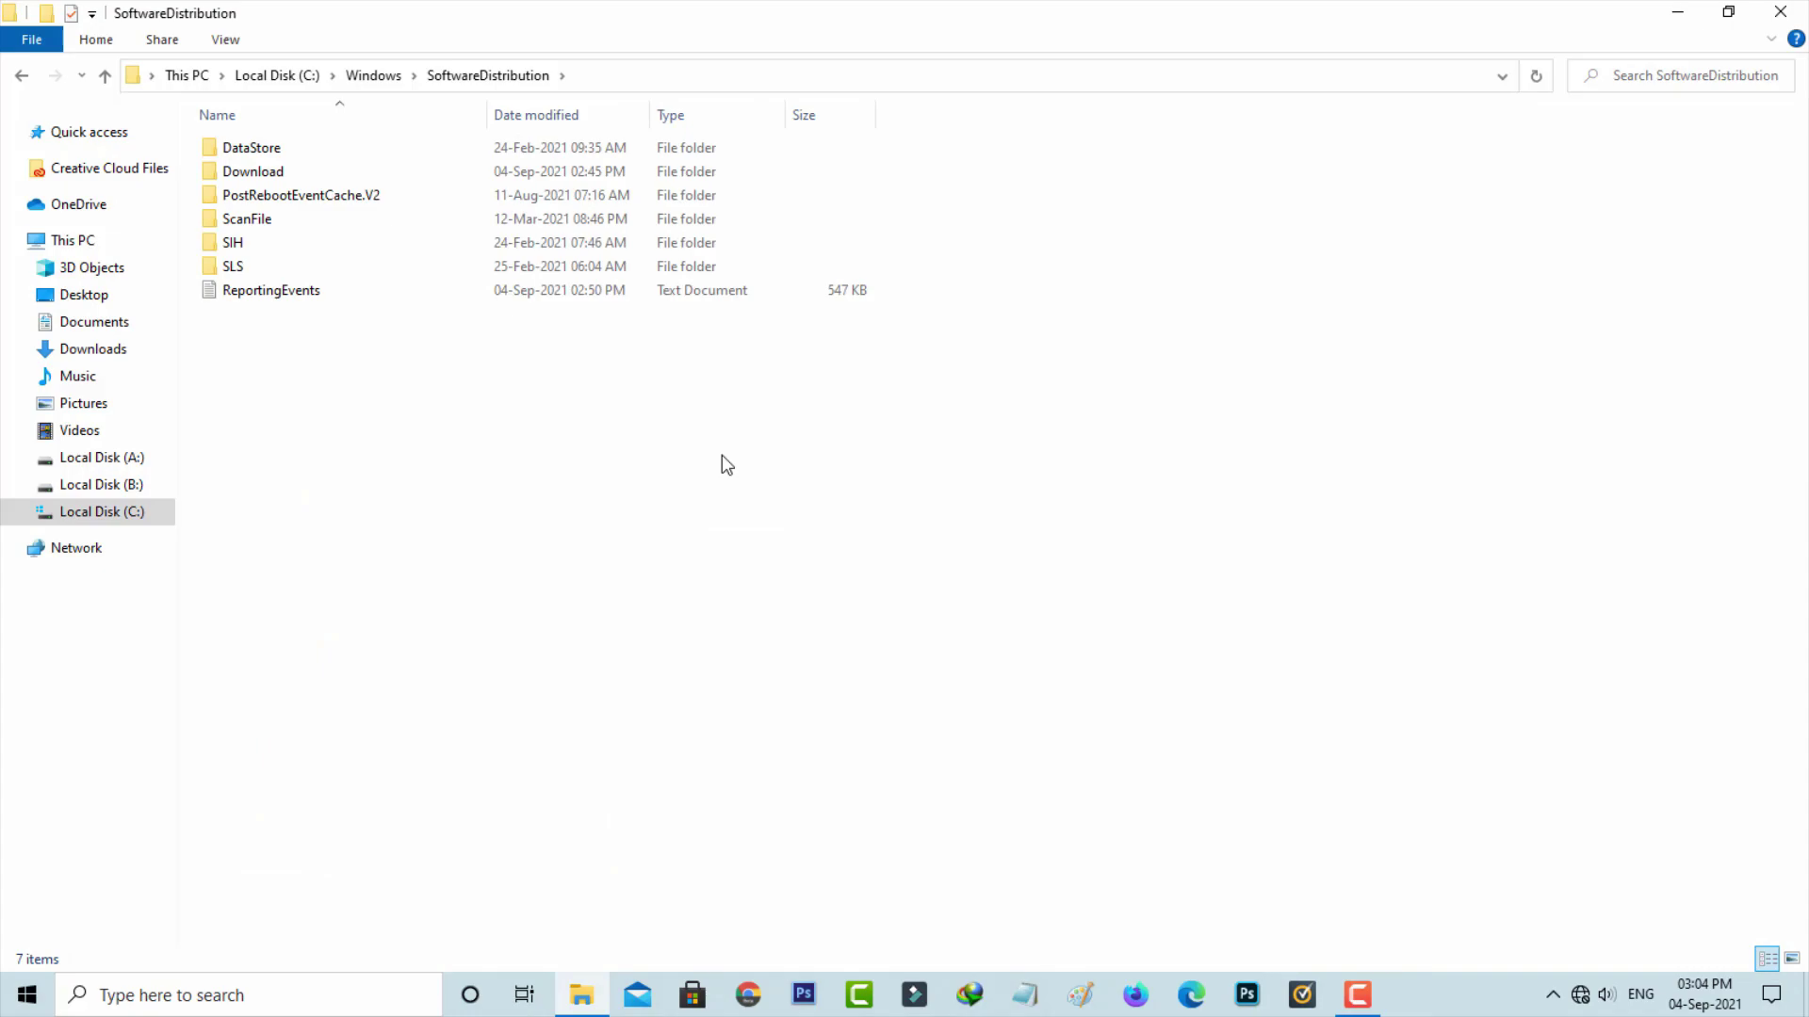
Step: Permanently delete everything in SoftwareDistribution and bring up the shut down options
key("ctrl+a")
key("shift+Delete")
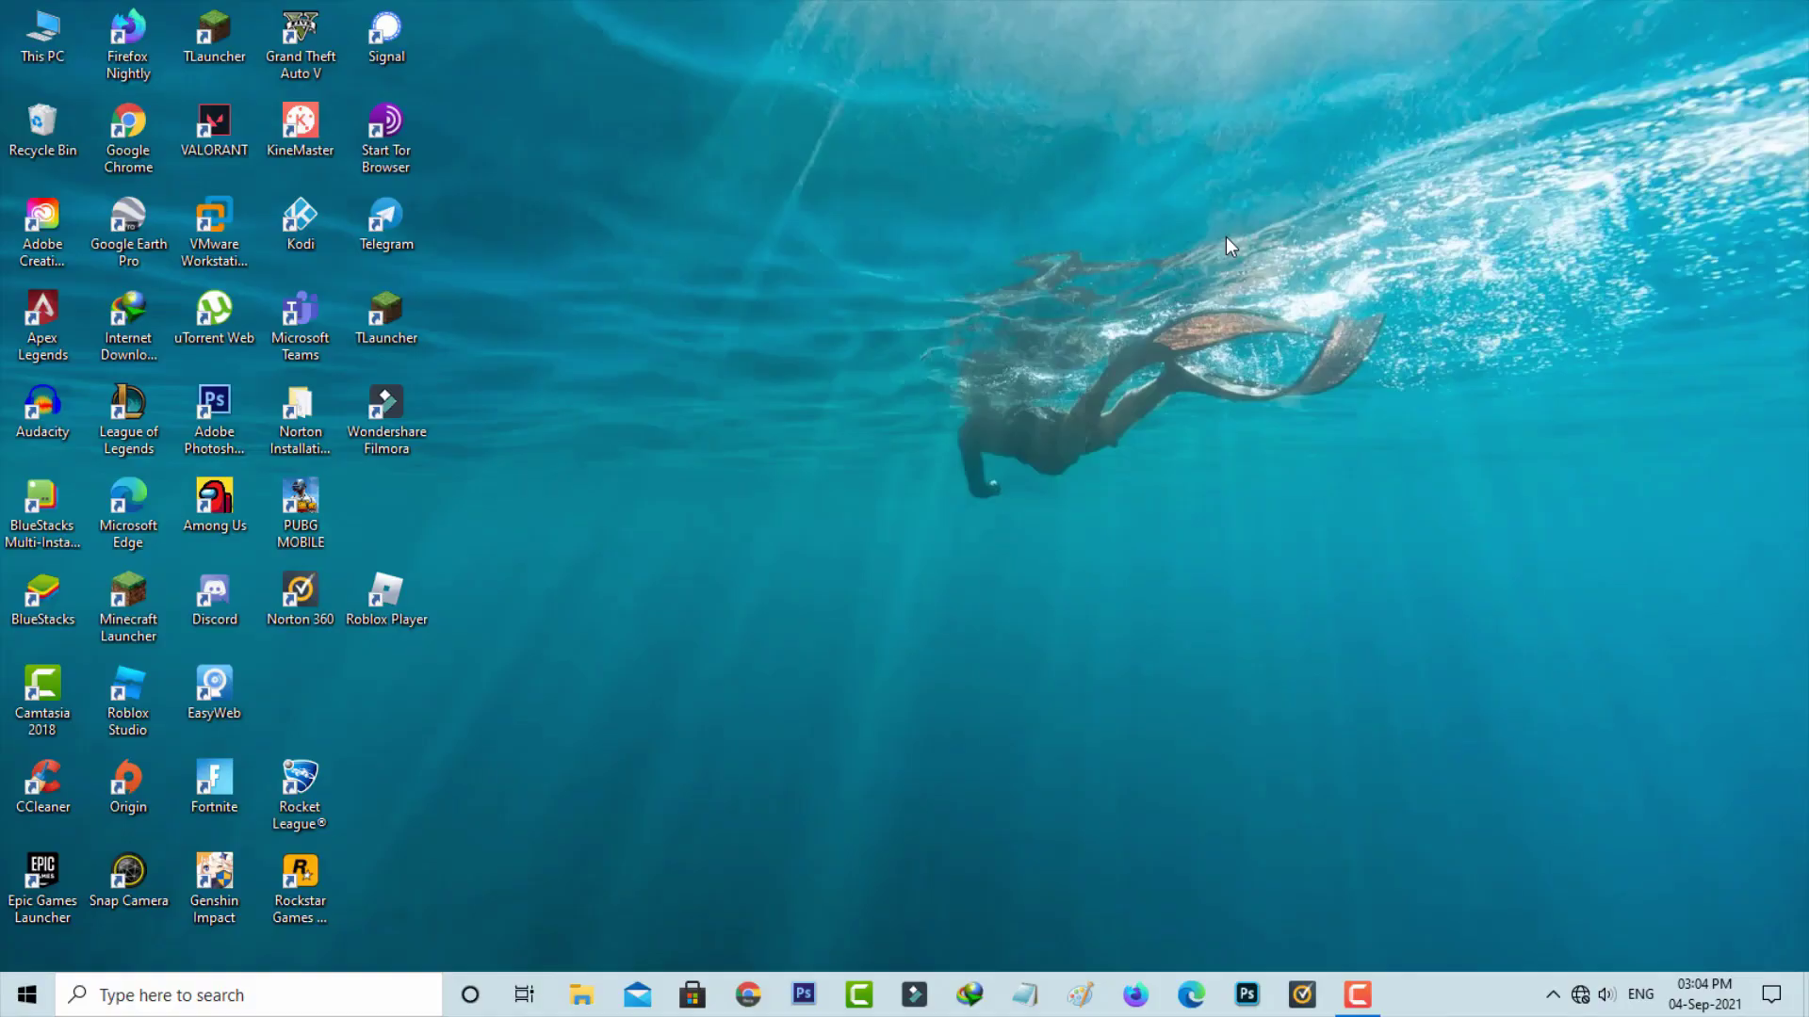
key("alt+F4")
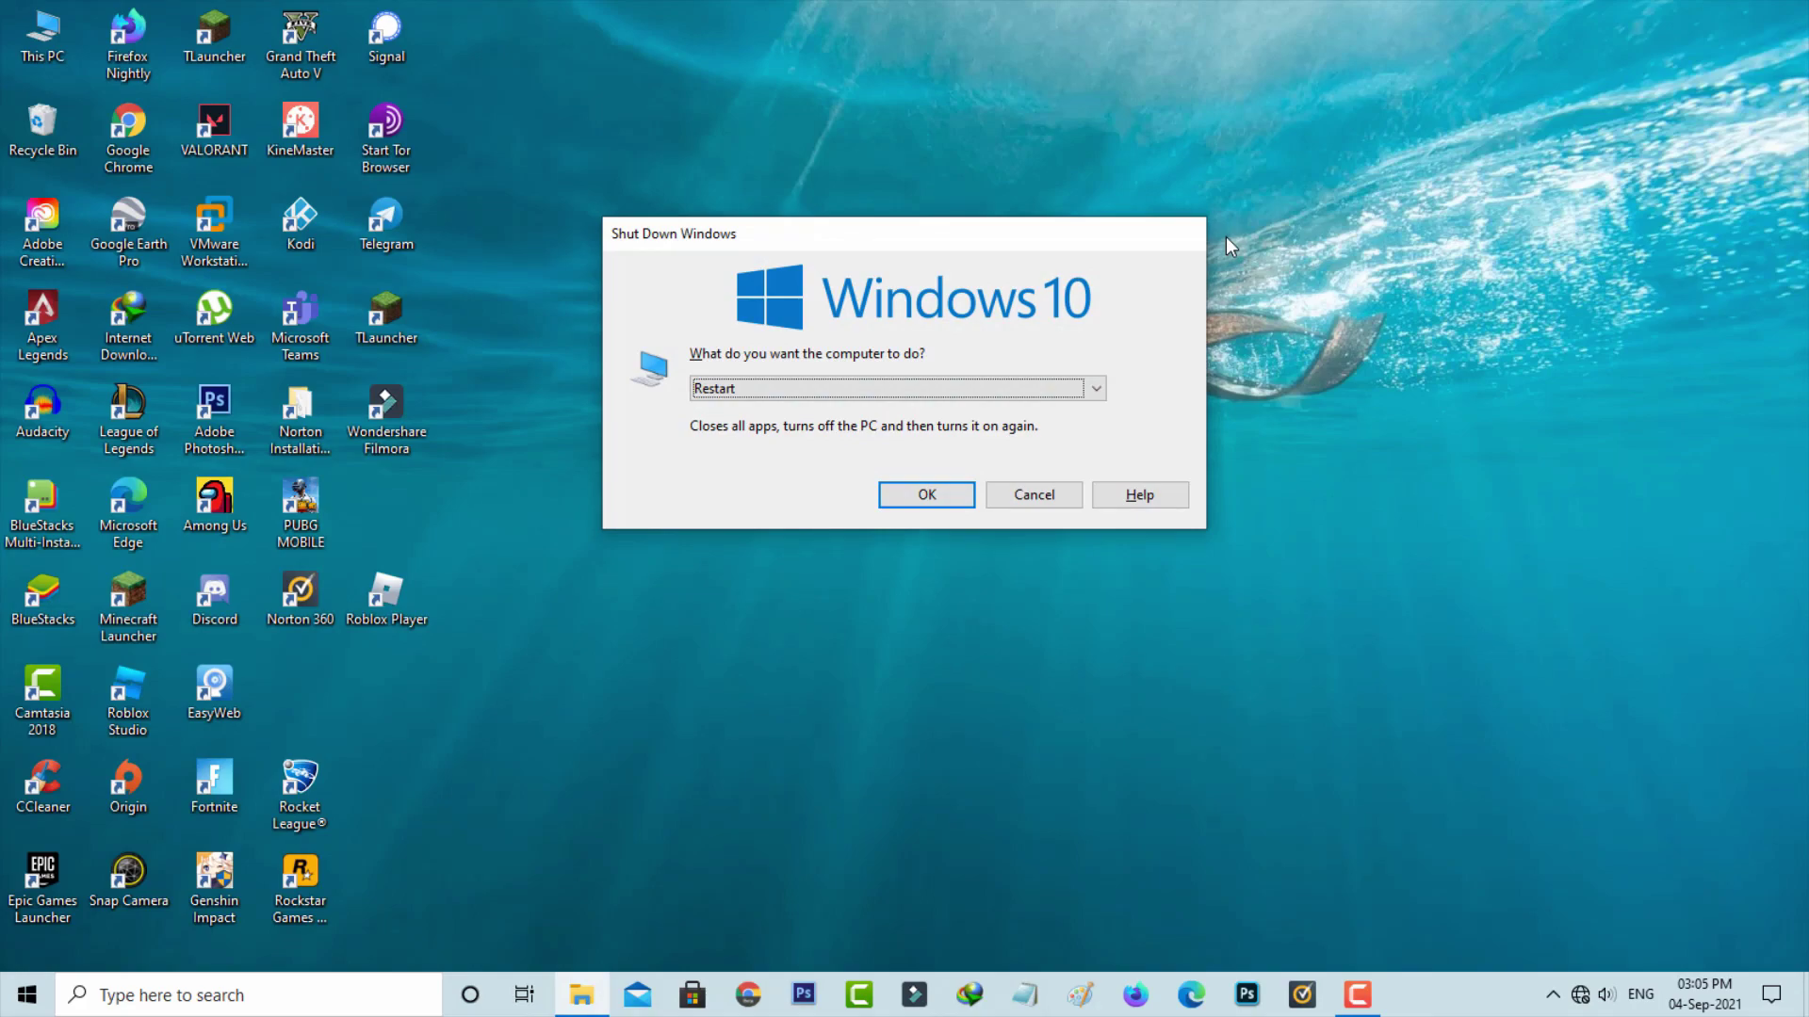
Step: Dismiss the restart prompt and launch Services, jumping to the W entries
key("Escape")
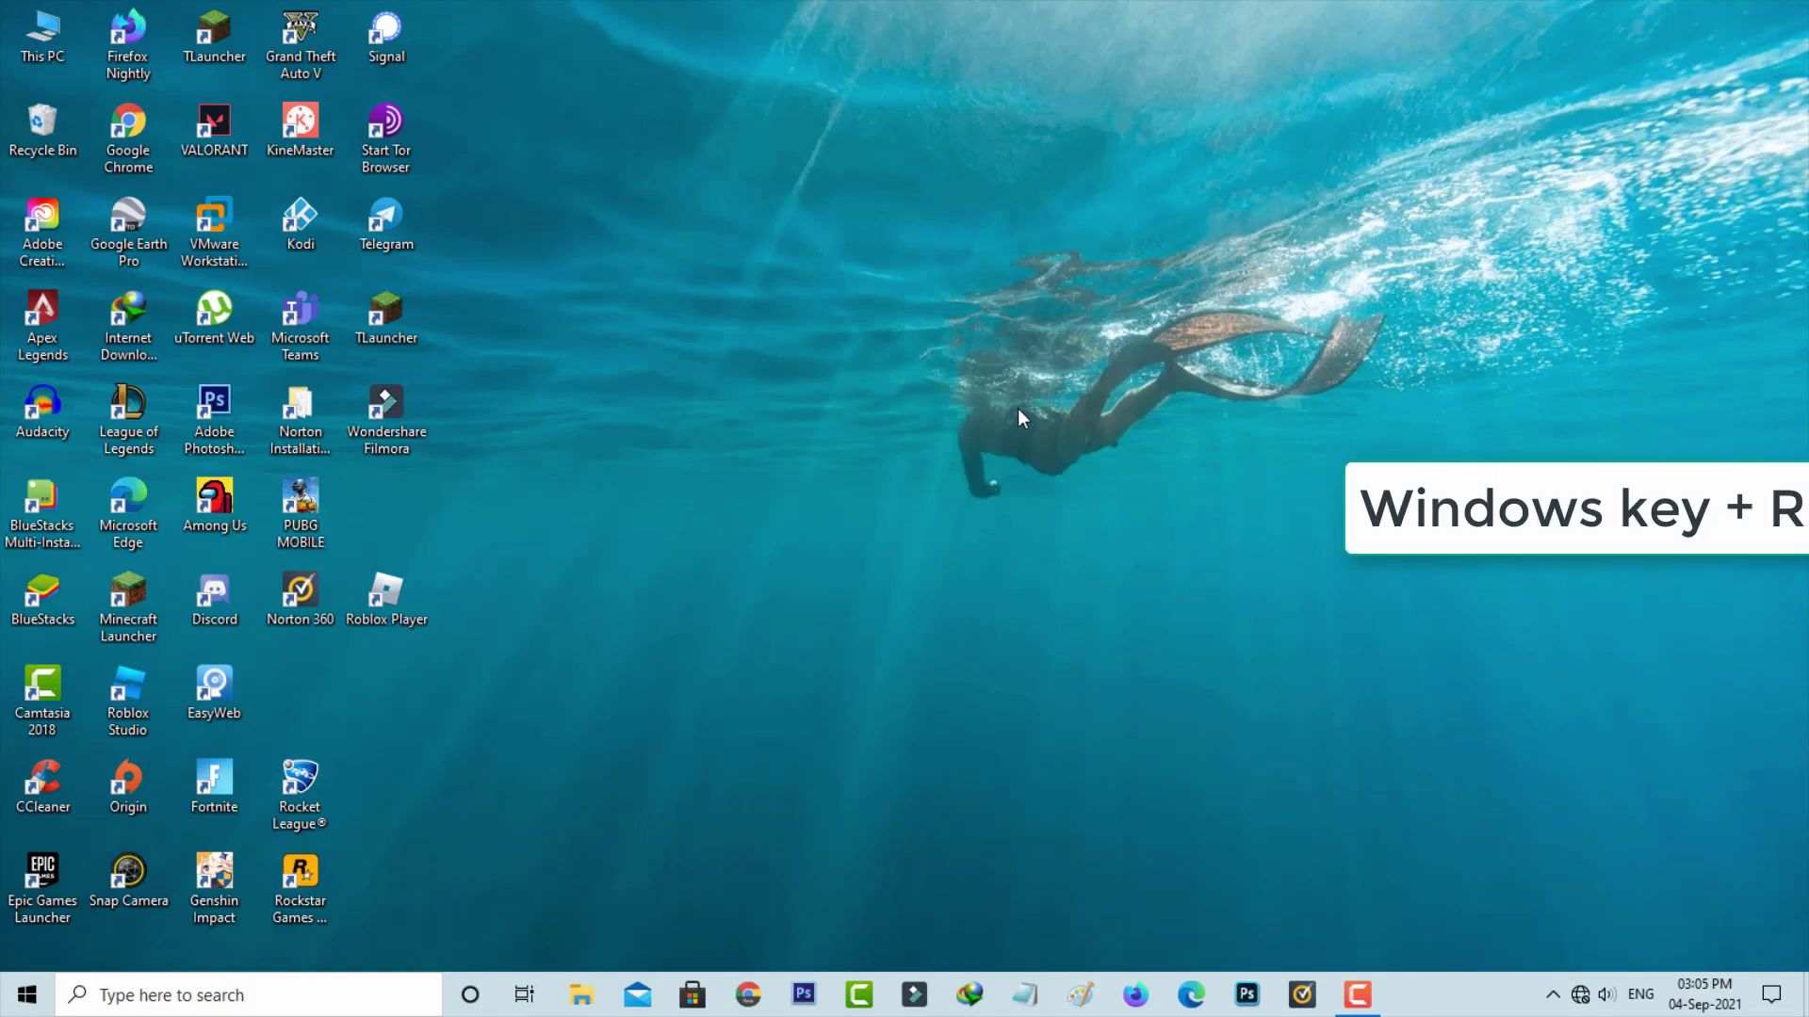
key("super+r")
type("services.msc")
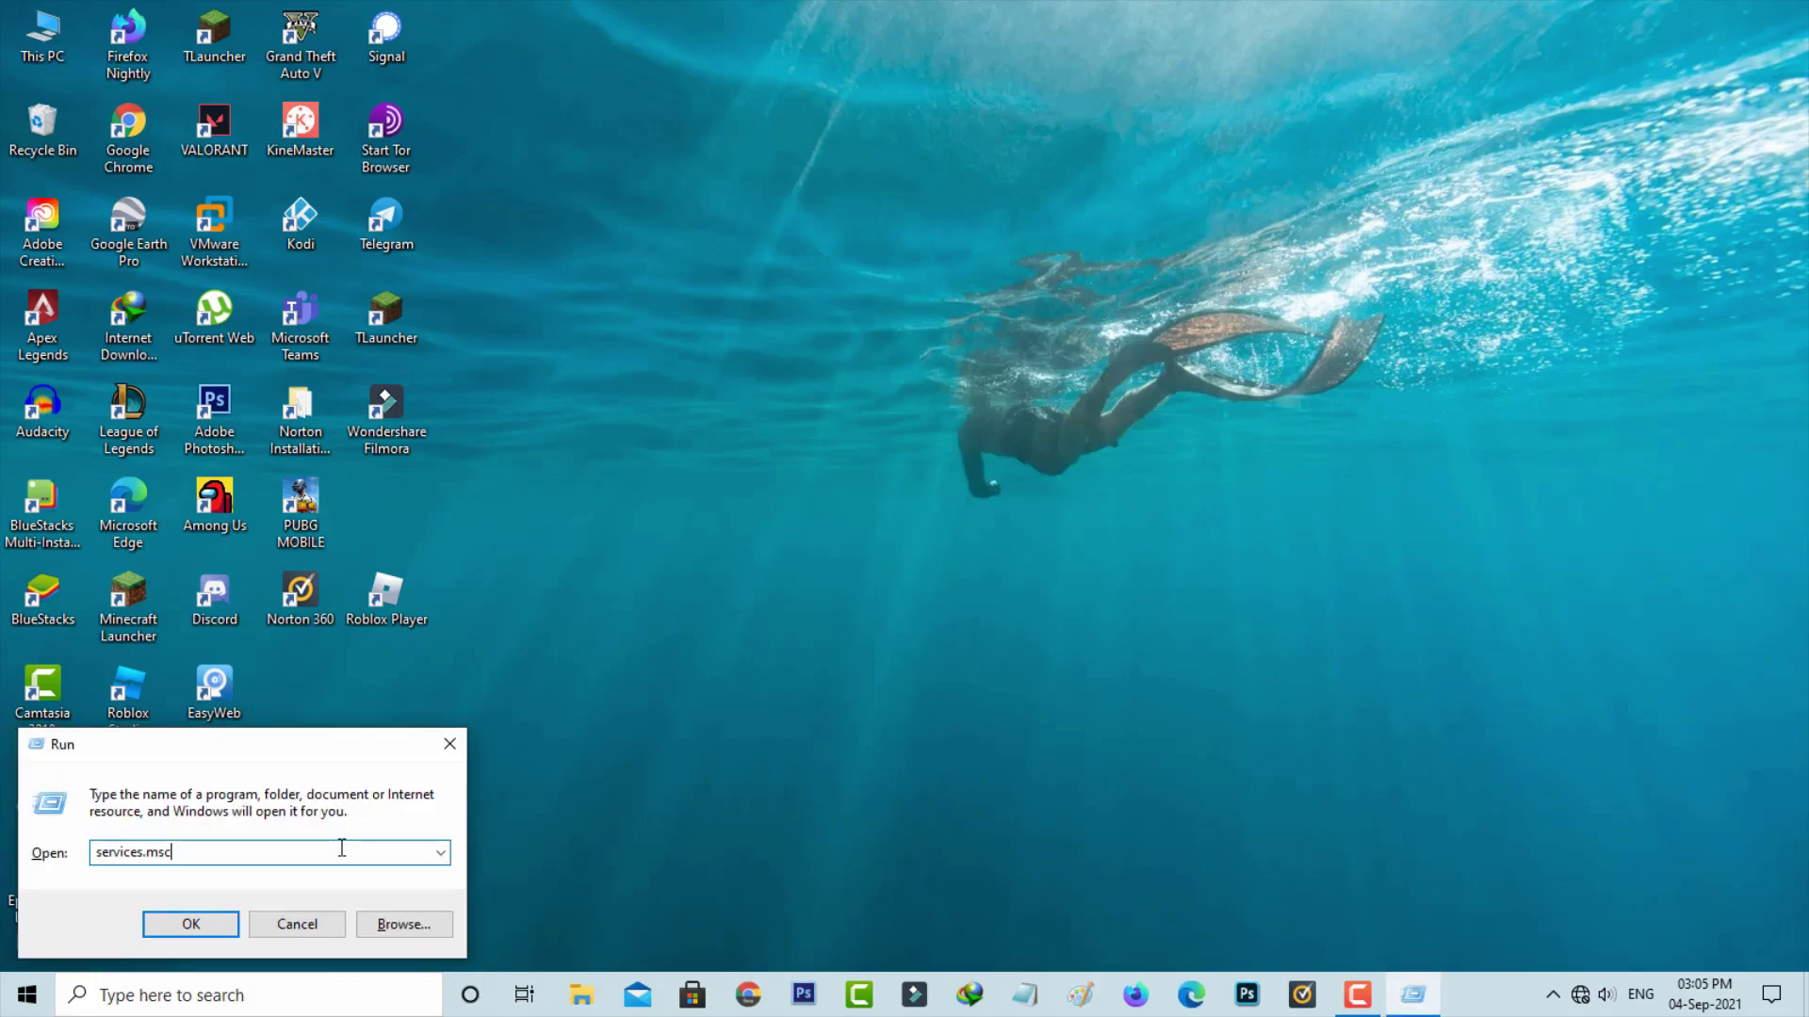
key("Return")
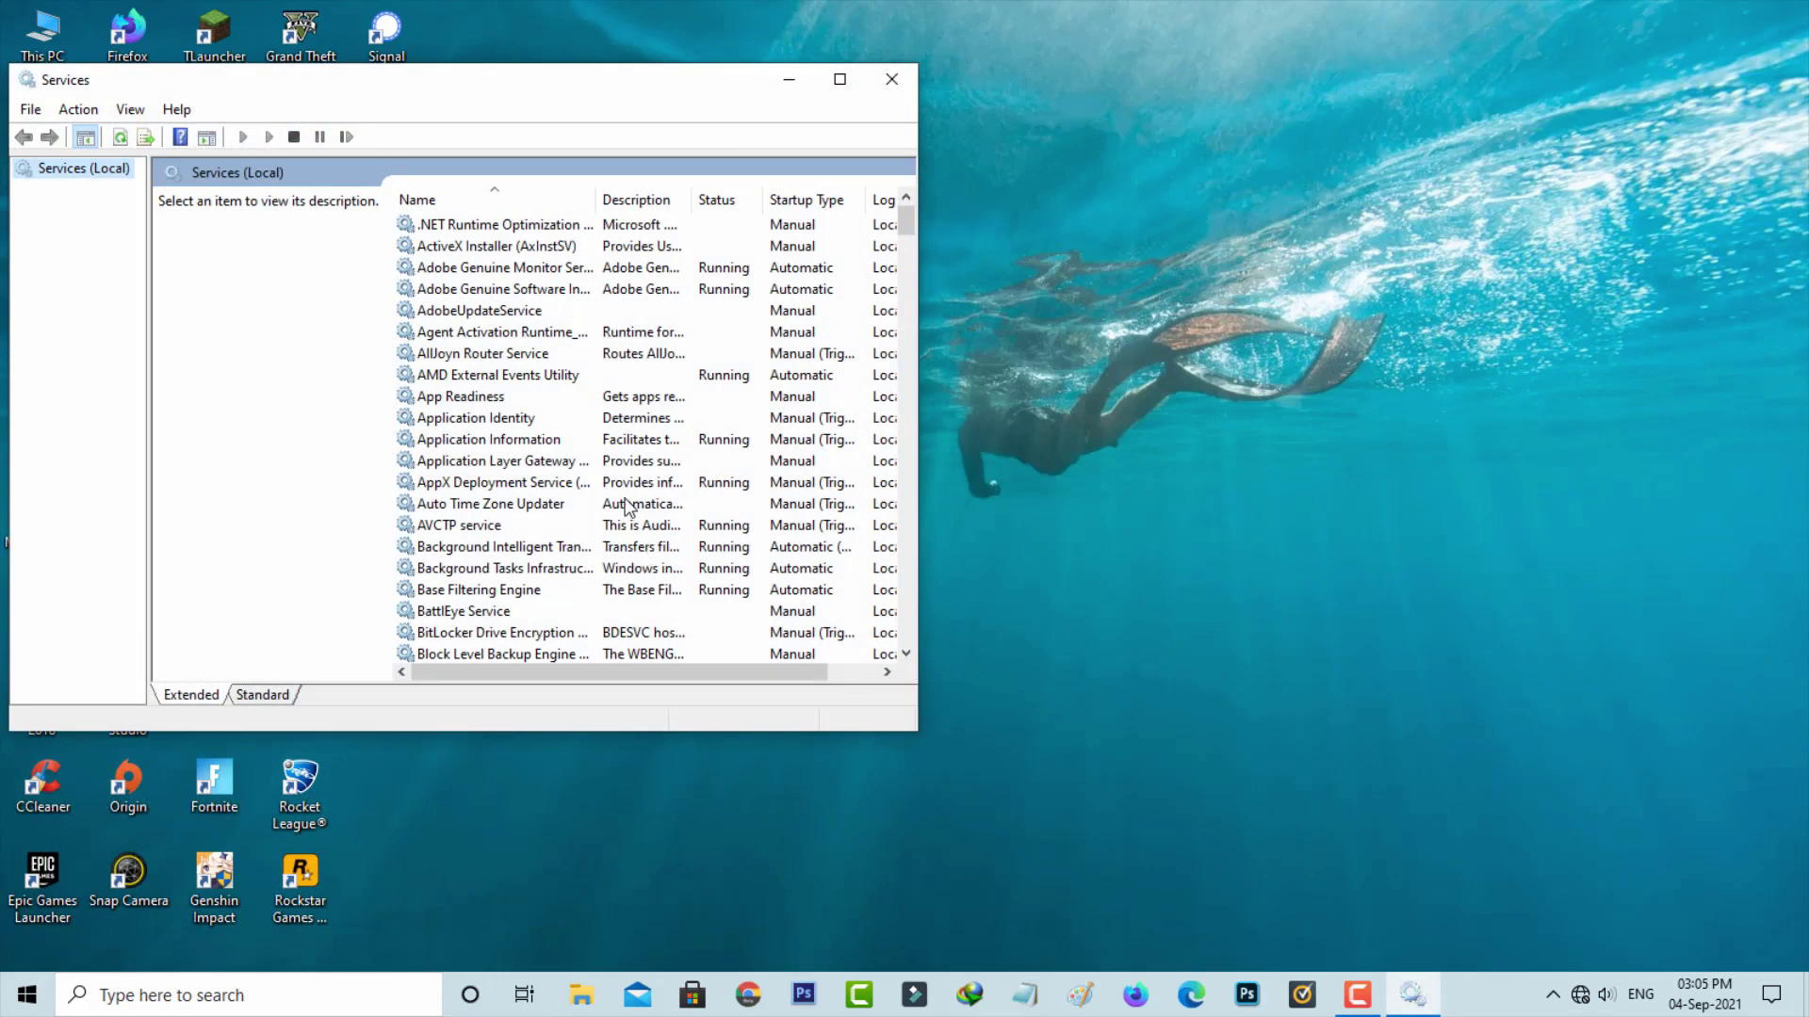
left_click(573, 484)
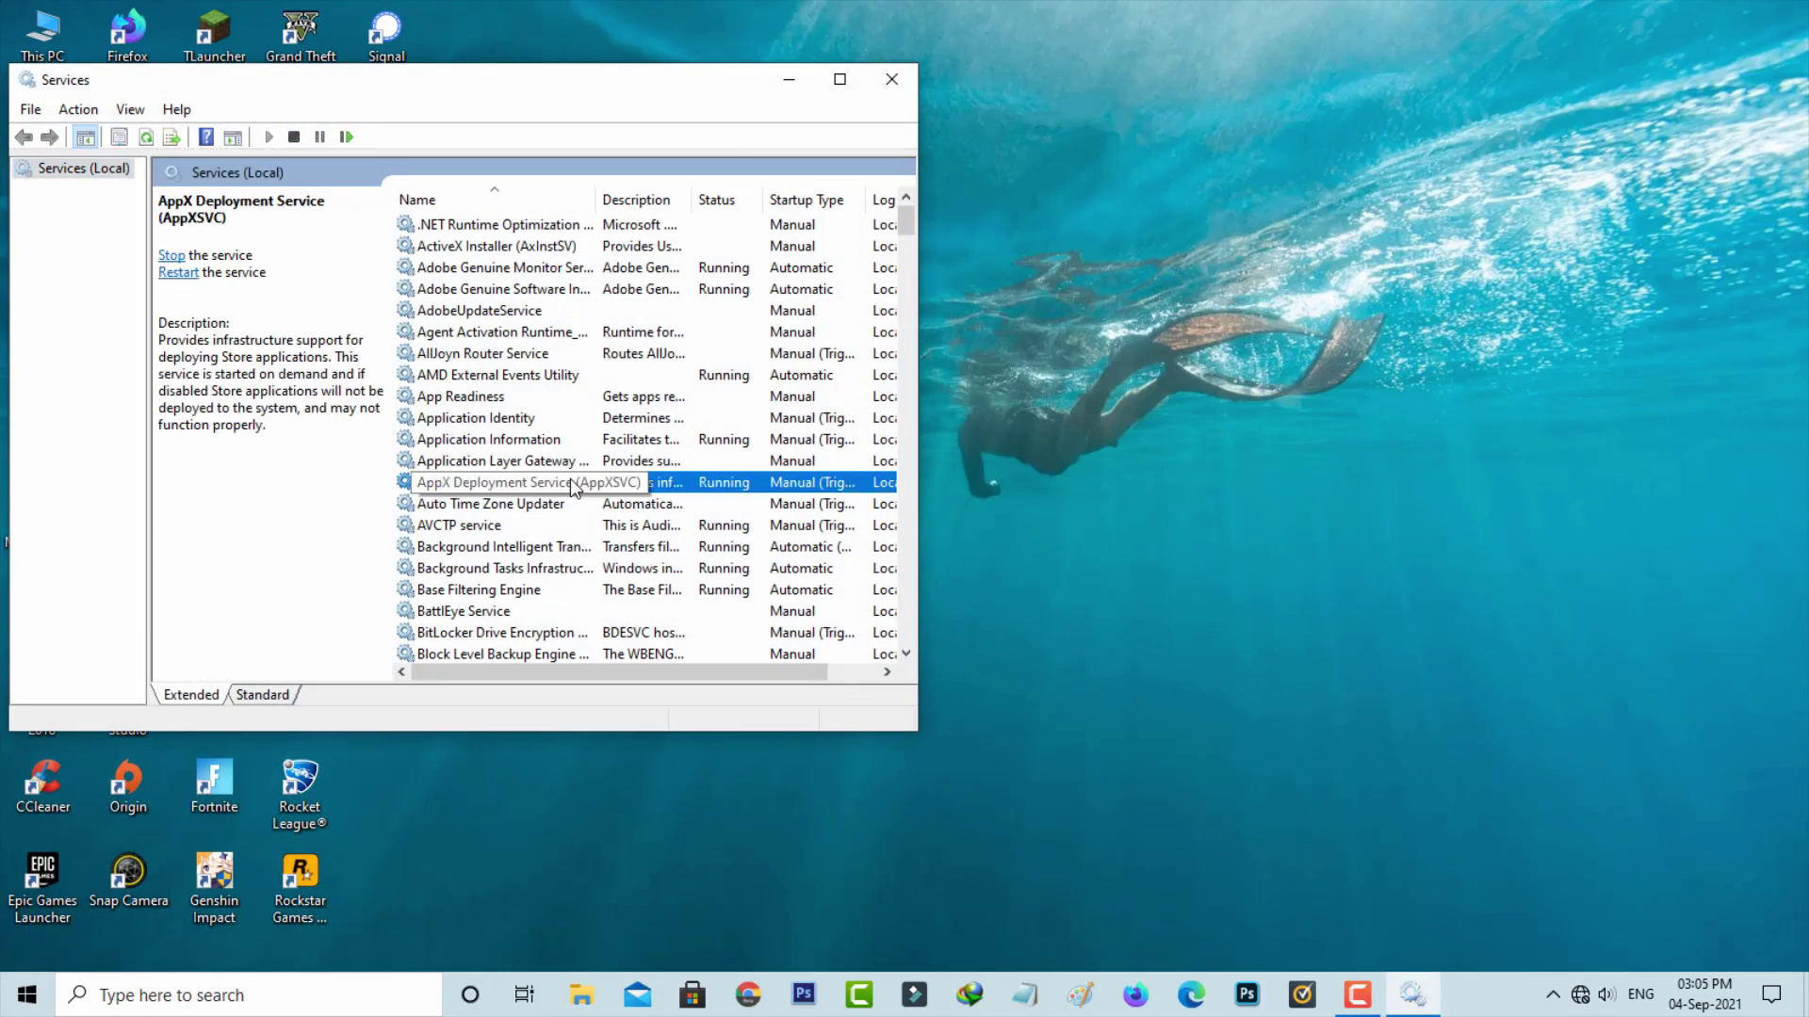
key("w")
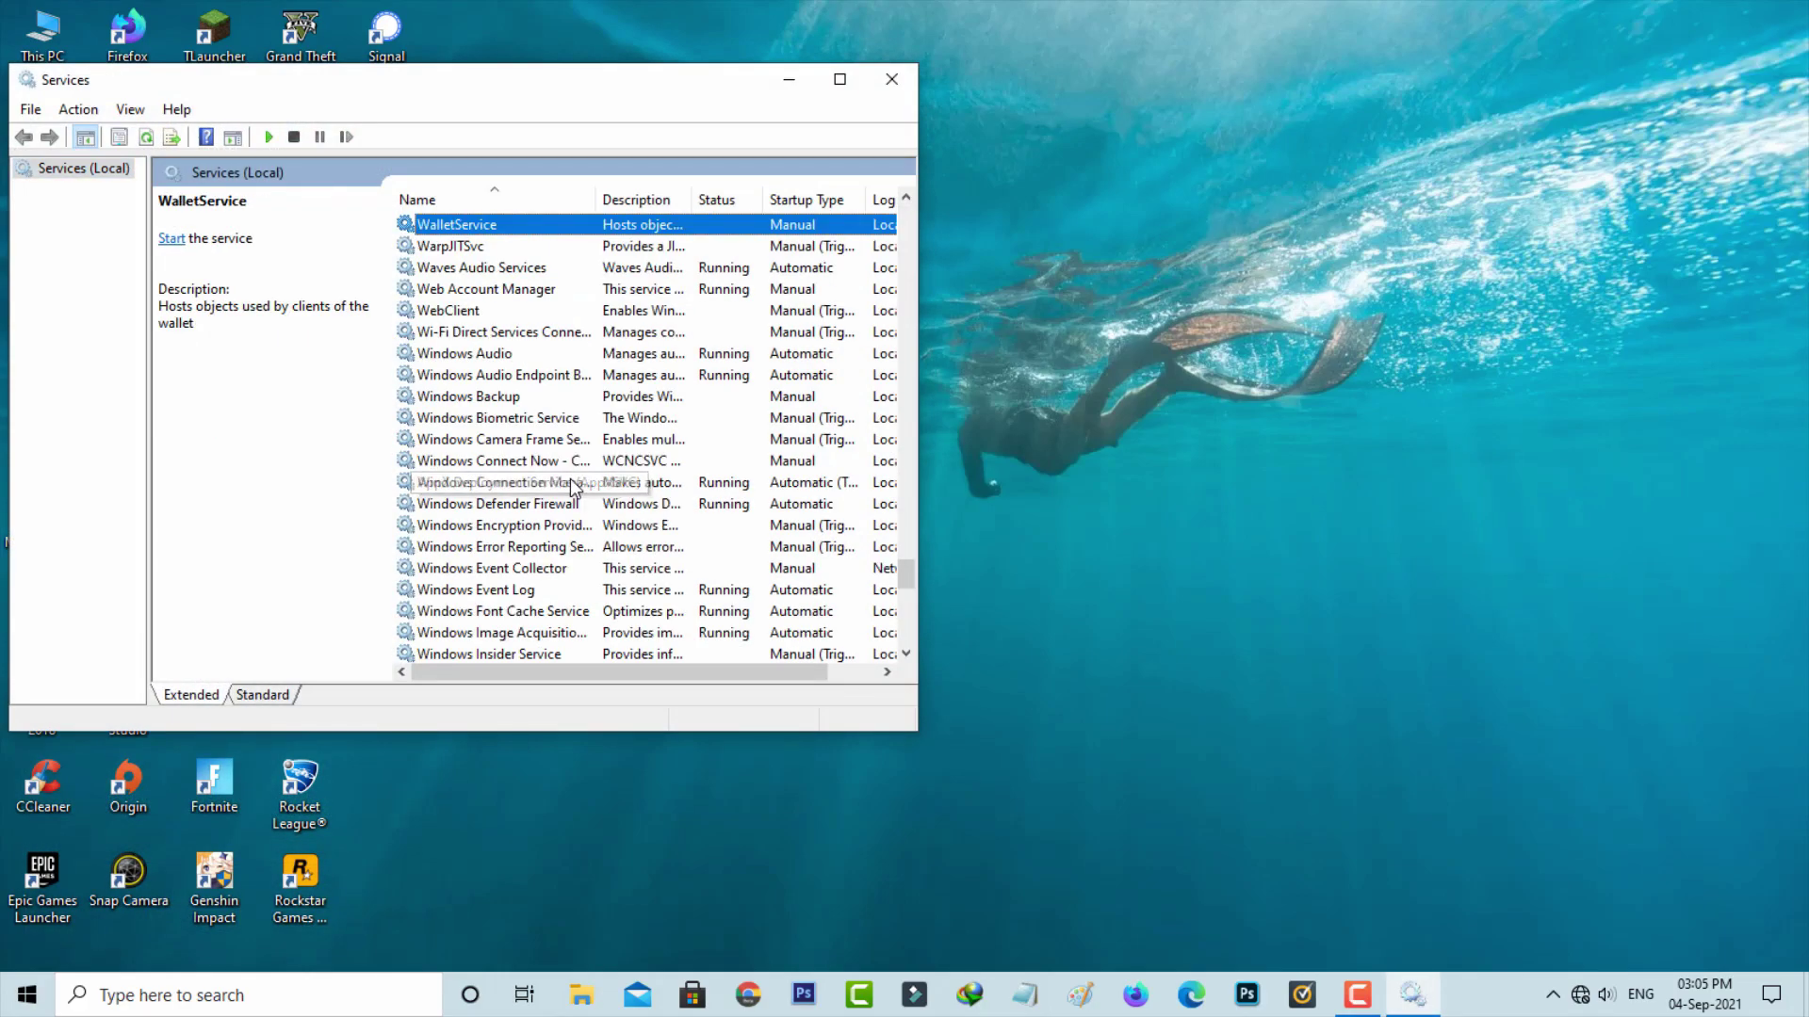
scroll(551, 487, "down", 5)
scroll(538, 491, "down", 4)
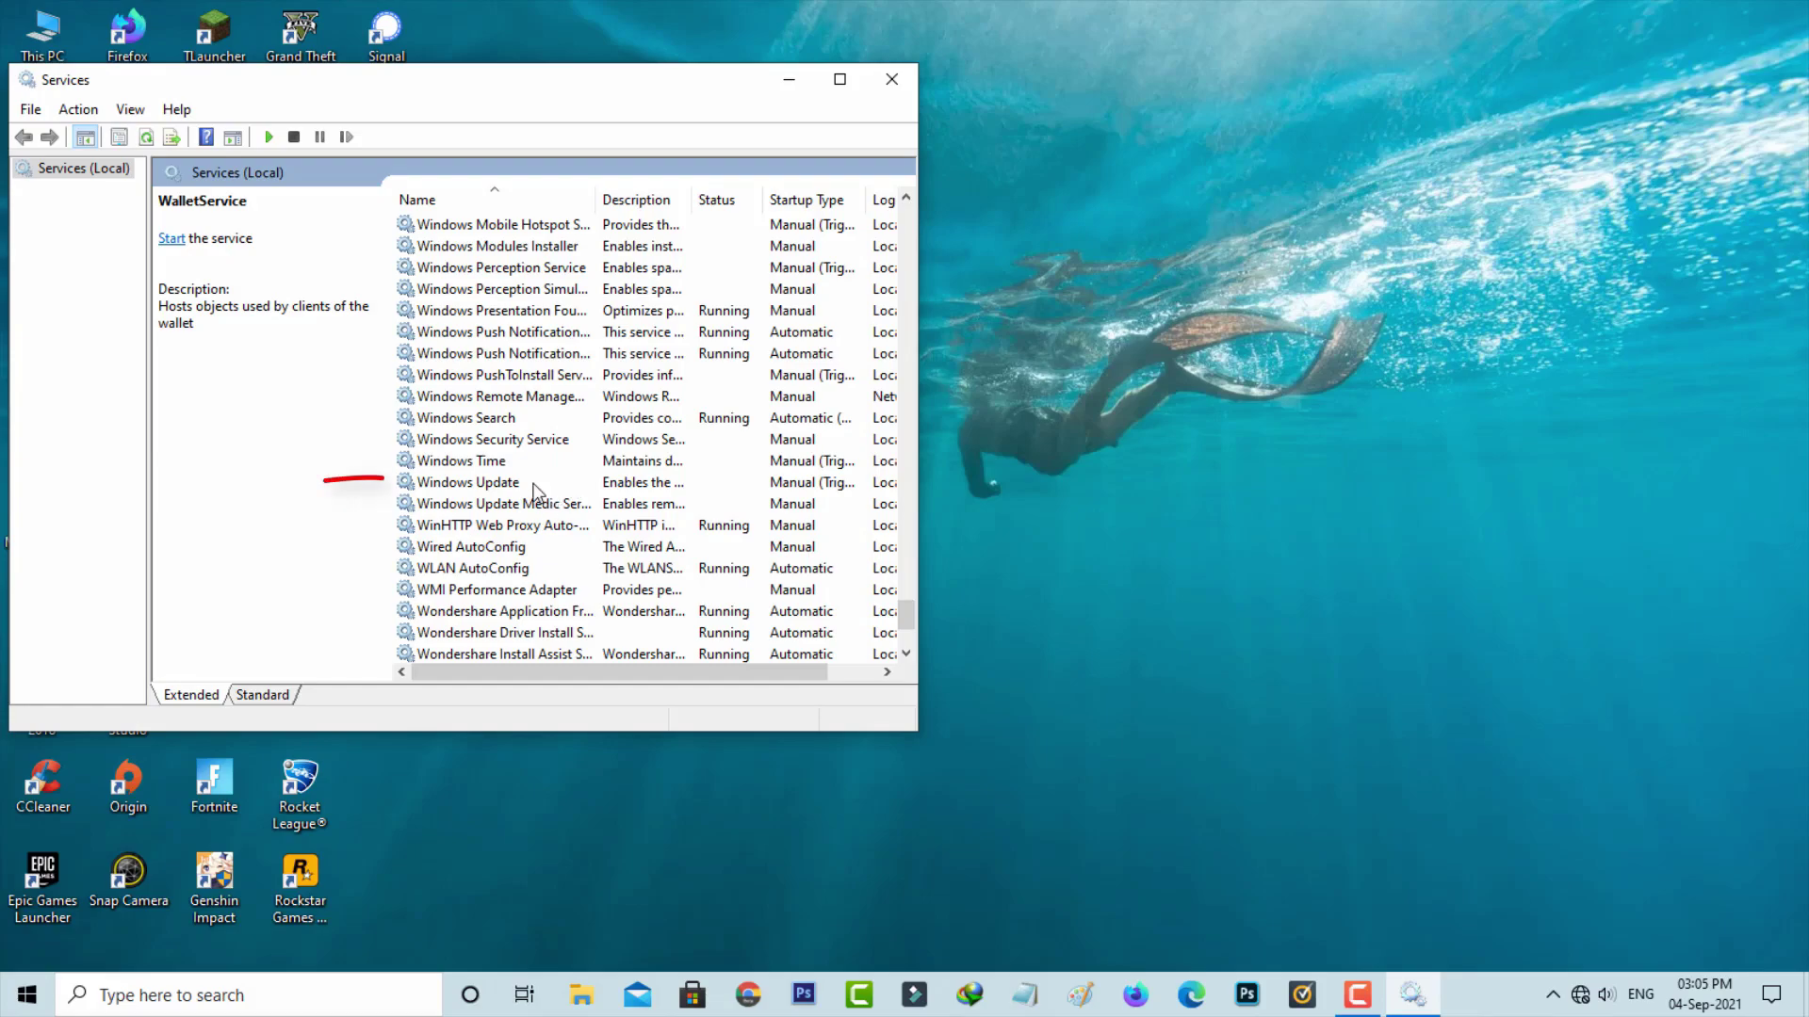
Step: Start the Windows Update service again from its properties dialog
double_click(535, 490)
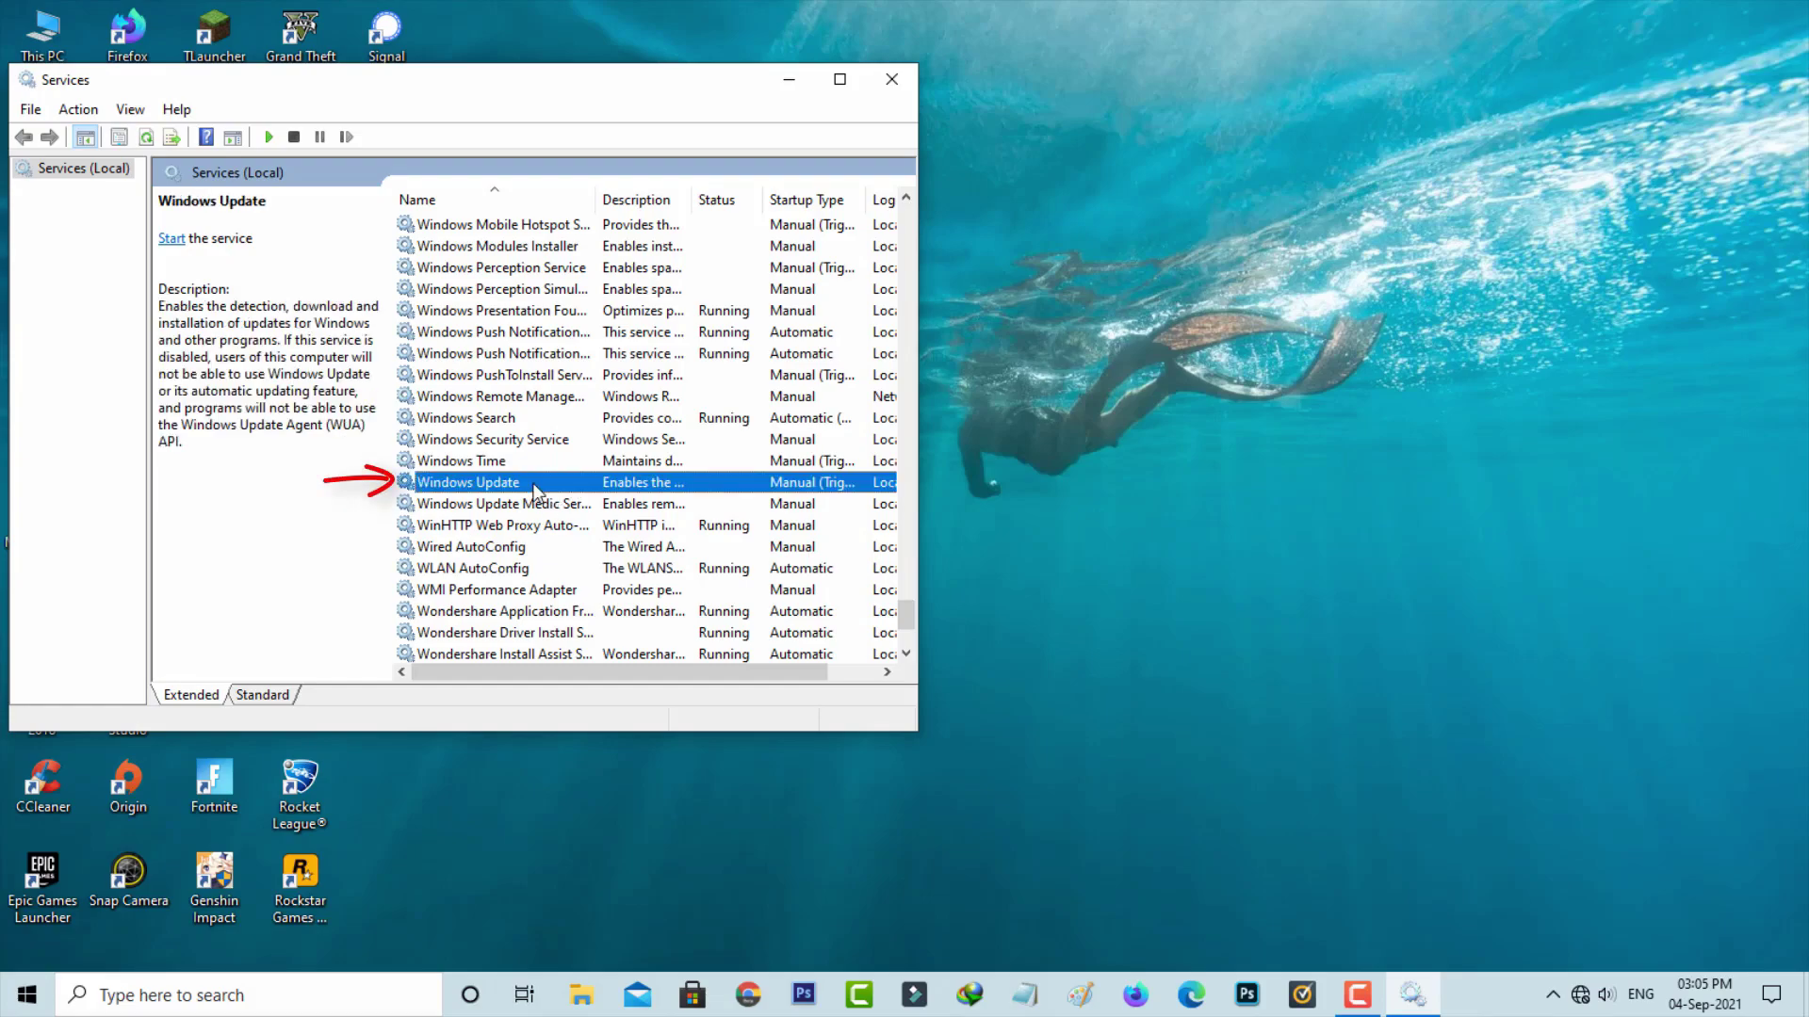
left_click(307, 494)
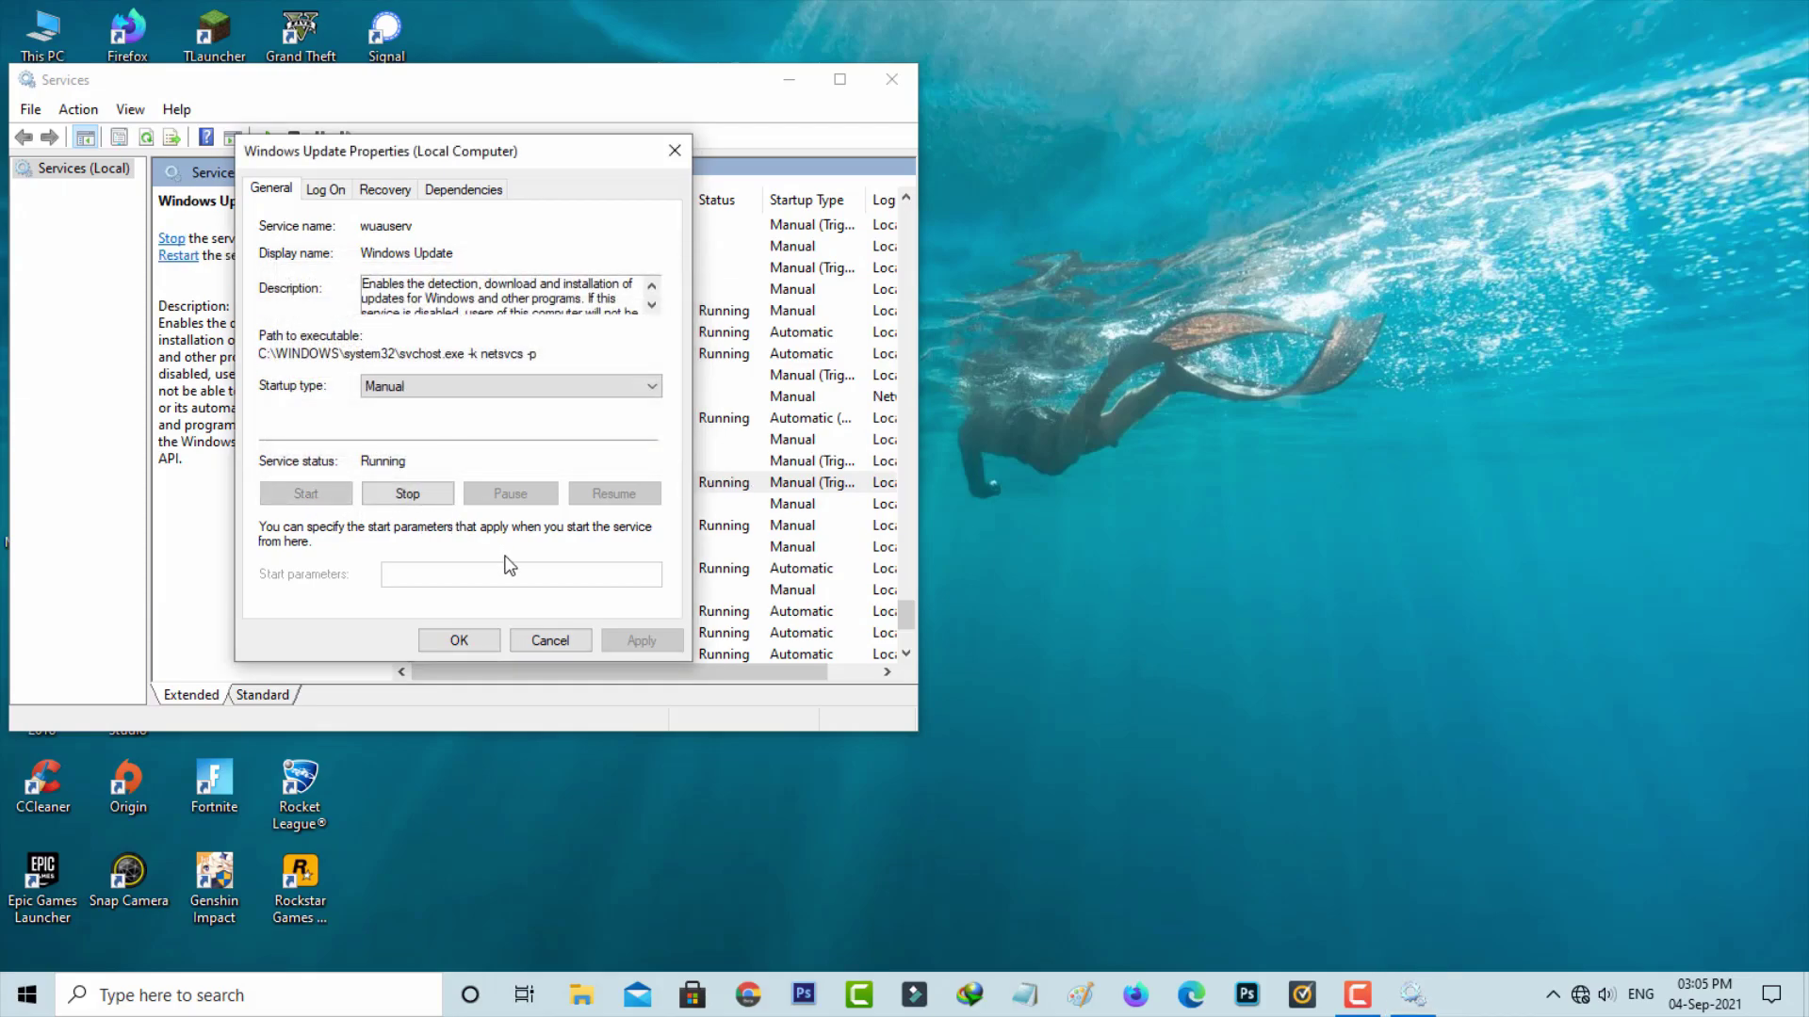
left_click(459, 641)
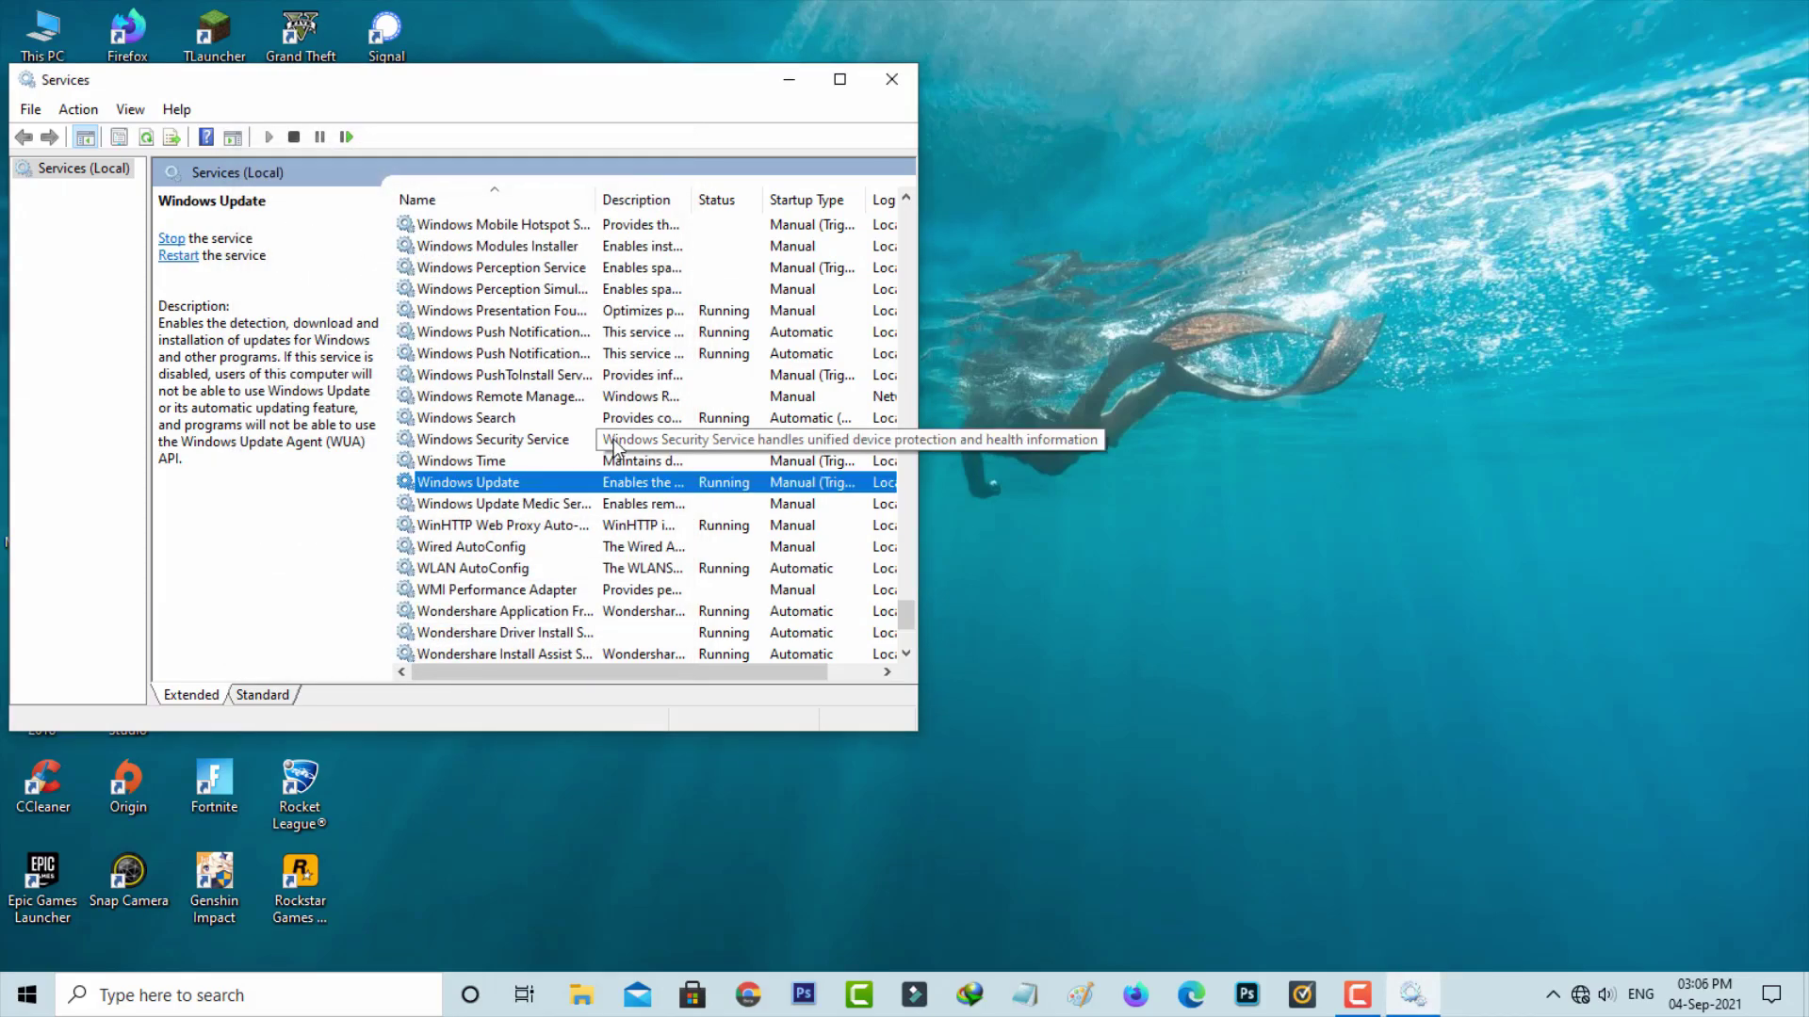
Step: Close Services and reach the Windows Update page under Settings > Update & Security
left_click(892, 79)
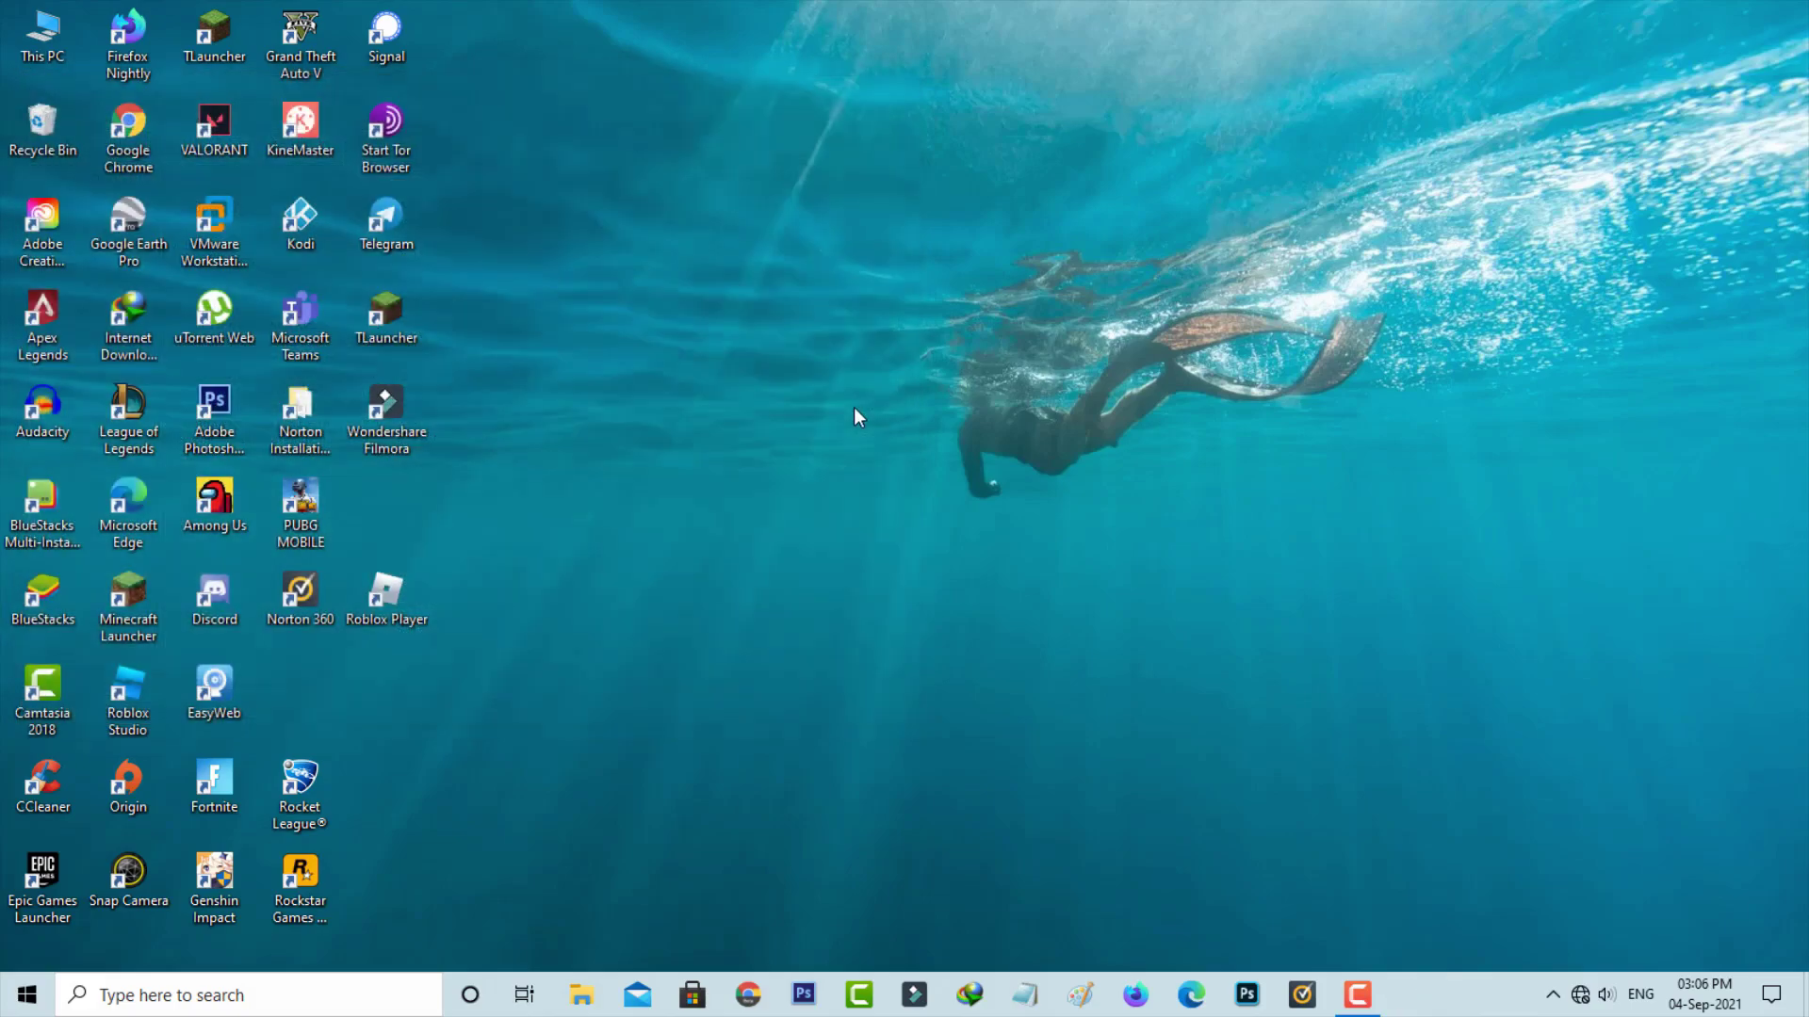
key("super")
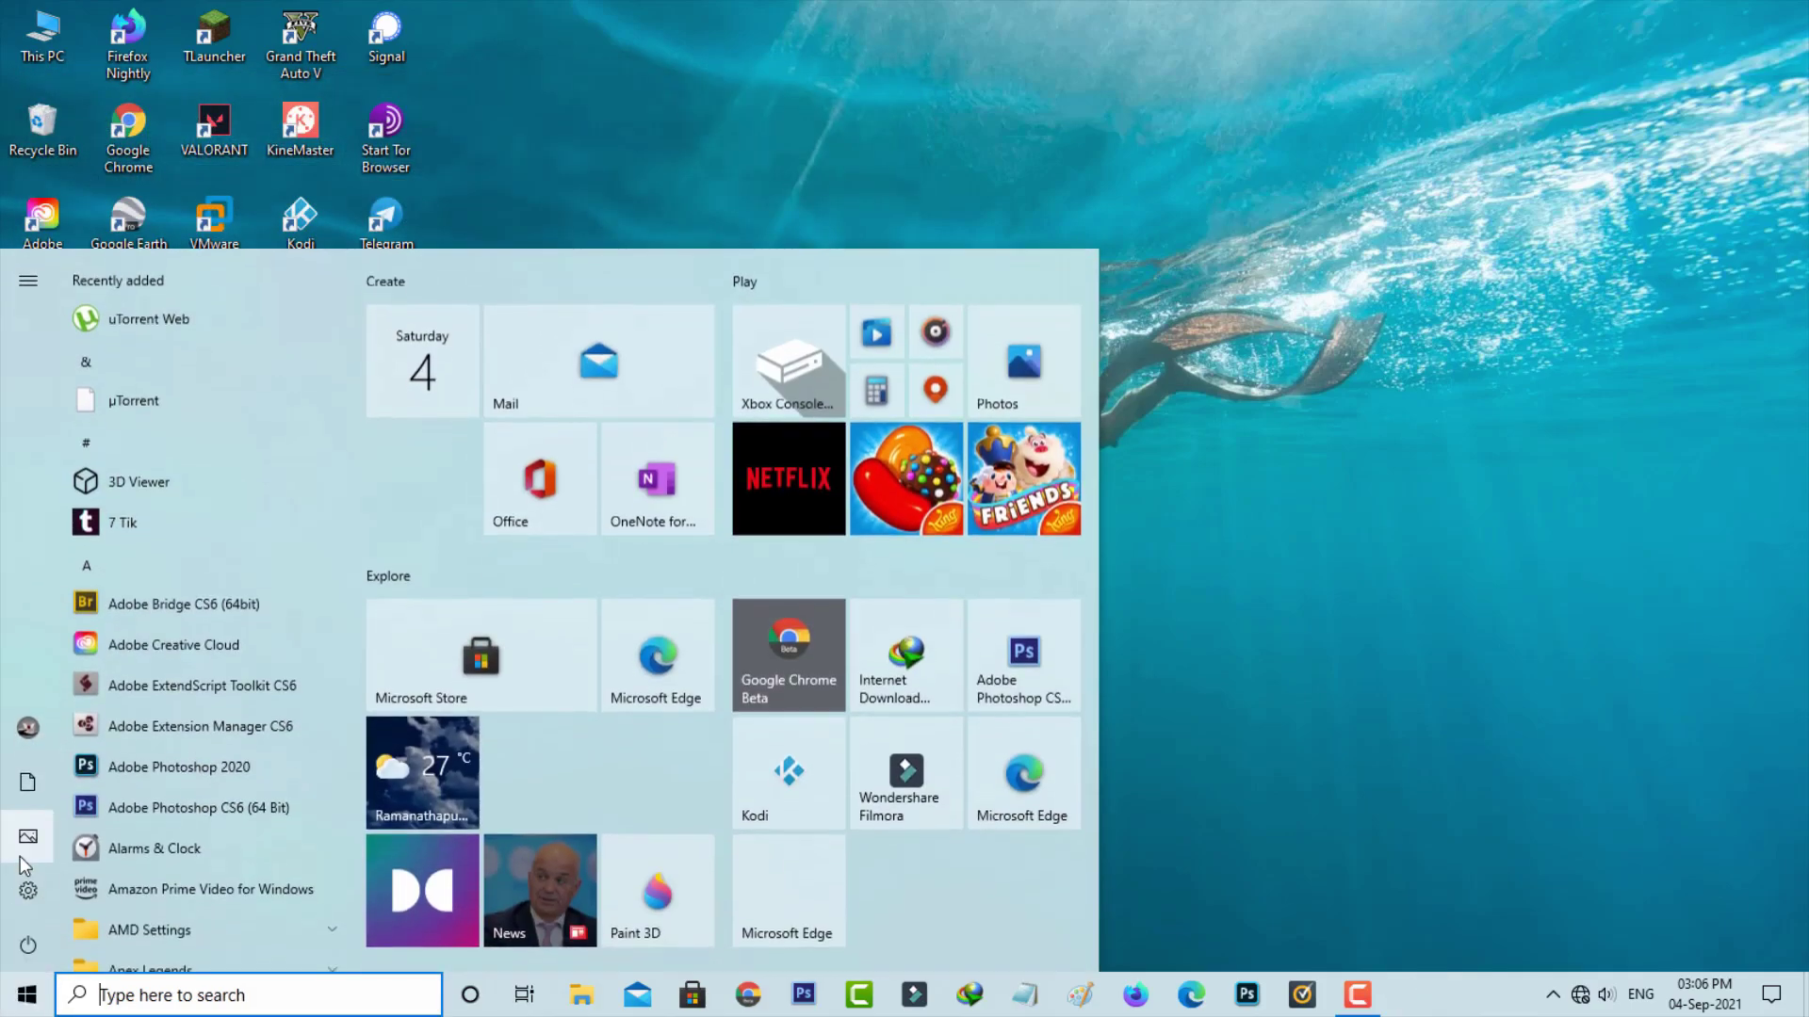
left_click(21, 901)
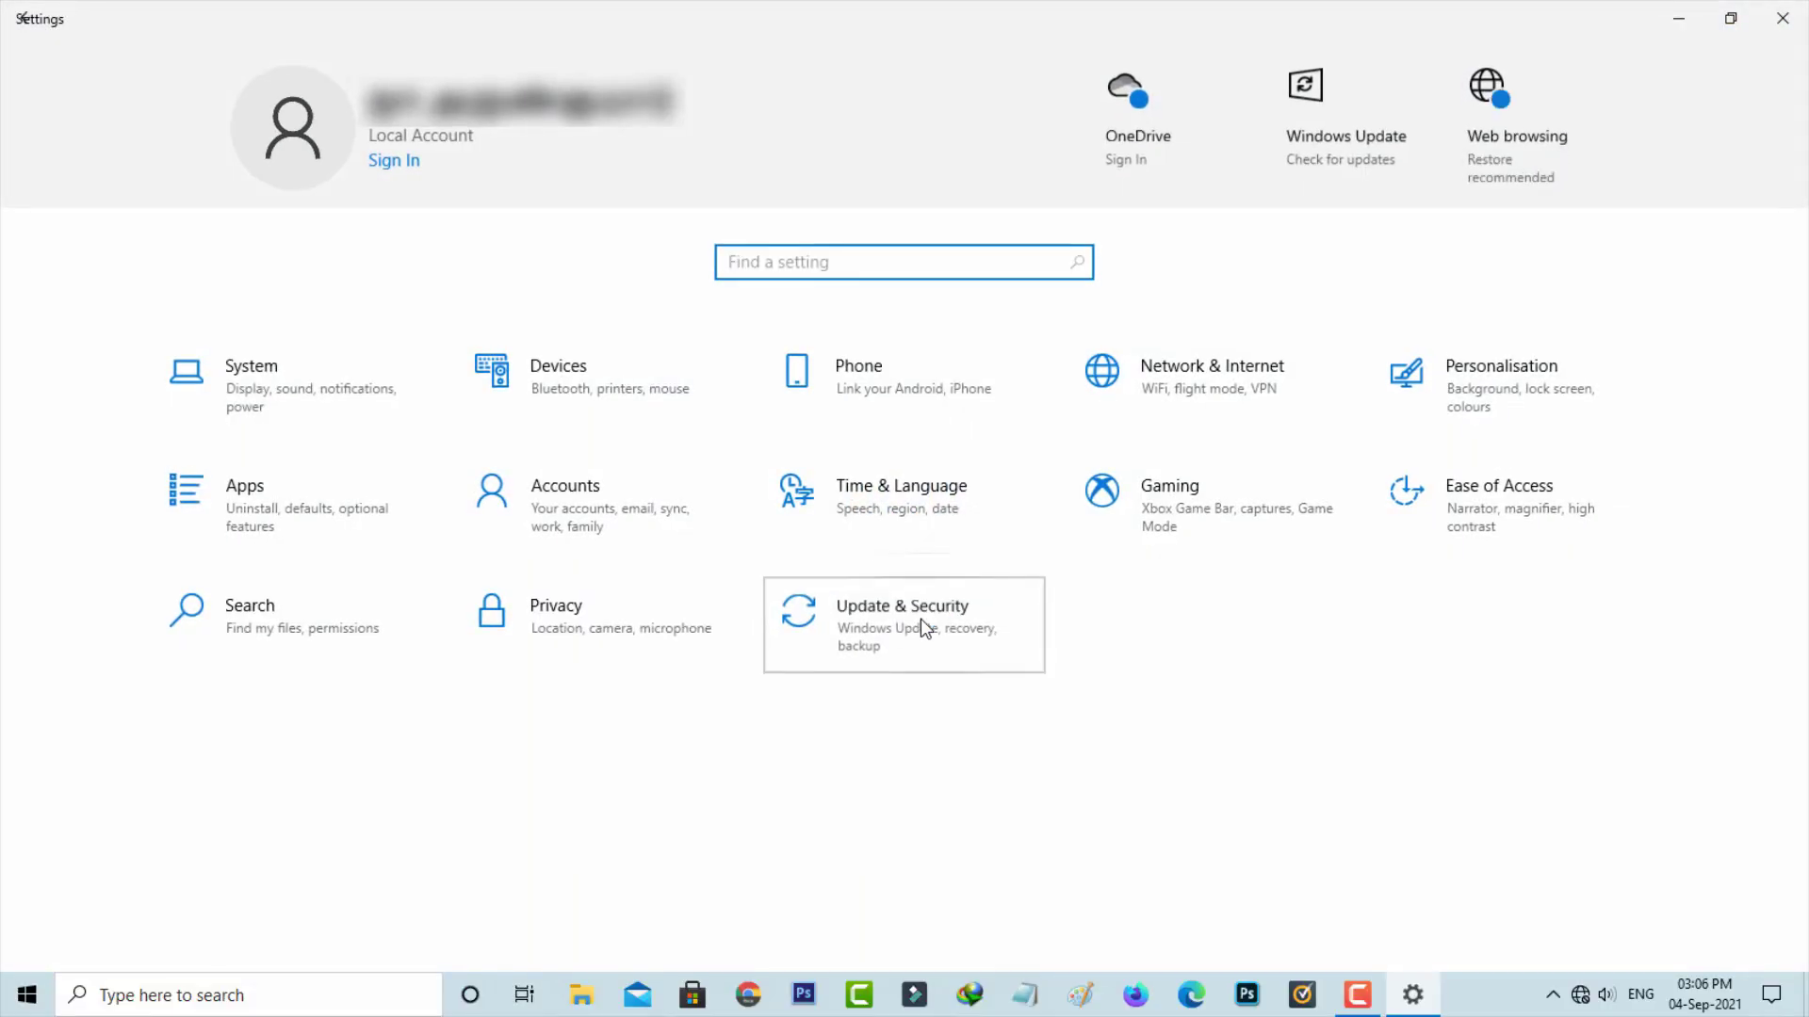
left_click(919, 627)
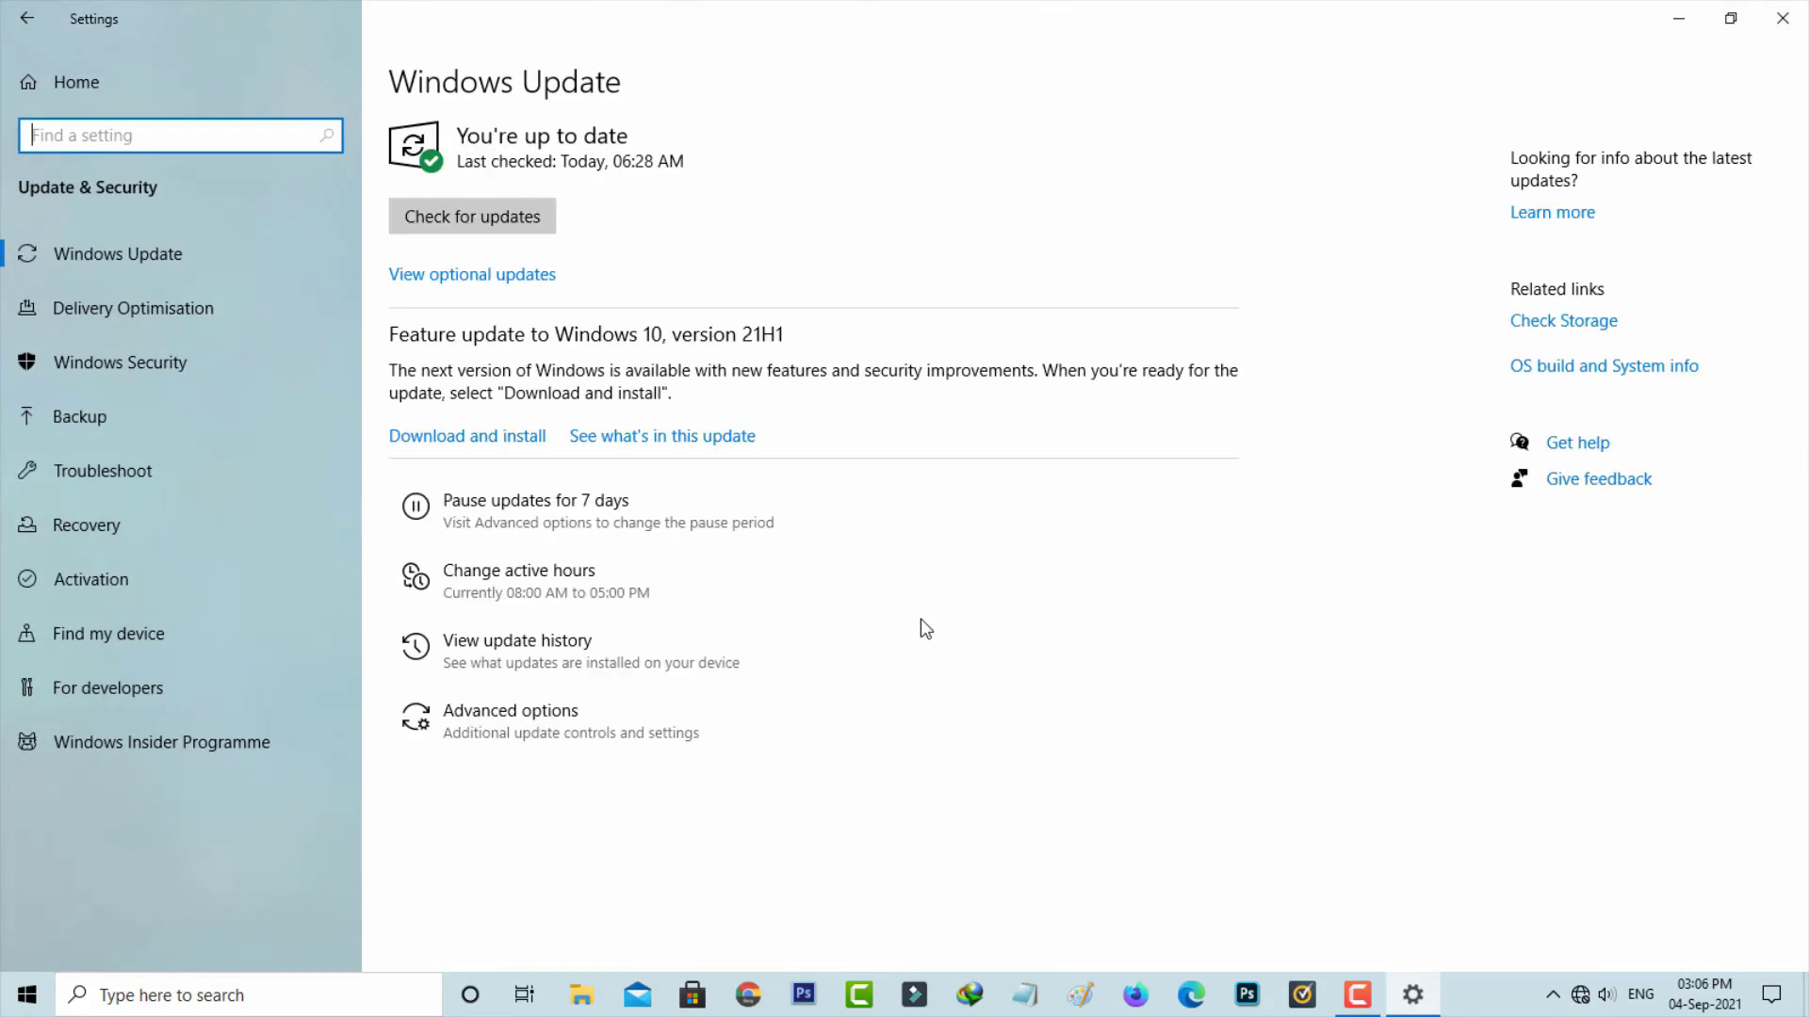